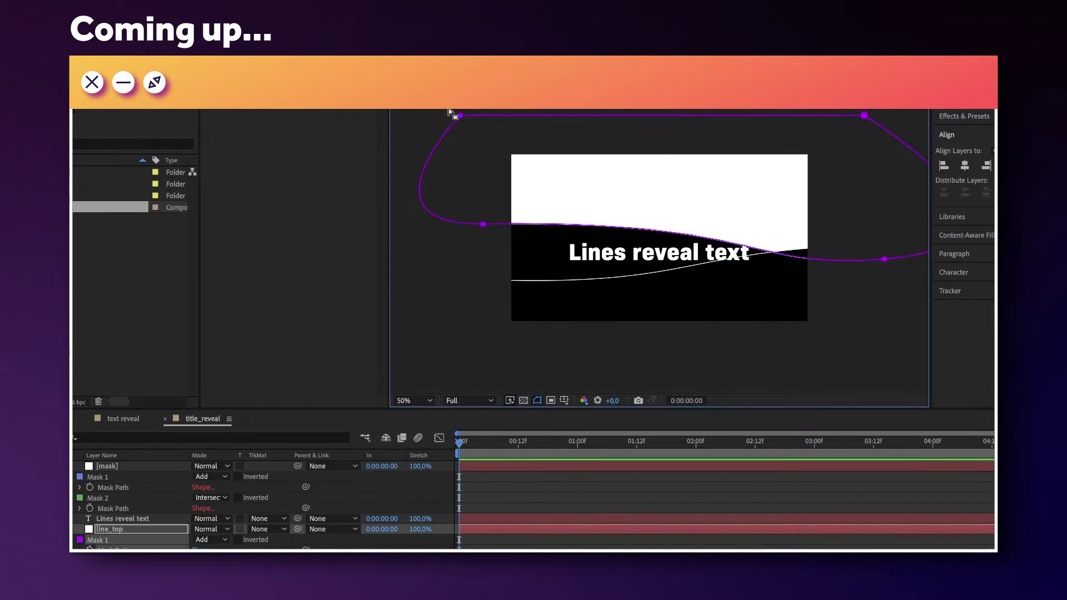
{"action": "left_click_drag", "start_coordinate": [439, 110], "coordinate": [852, 358]}
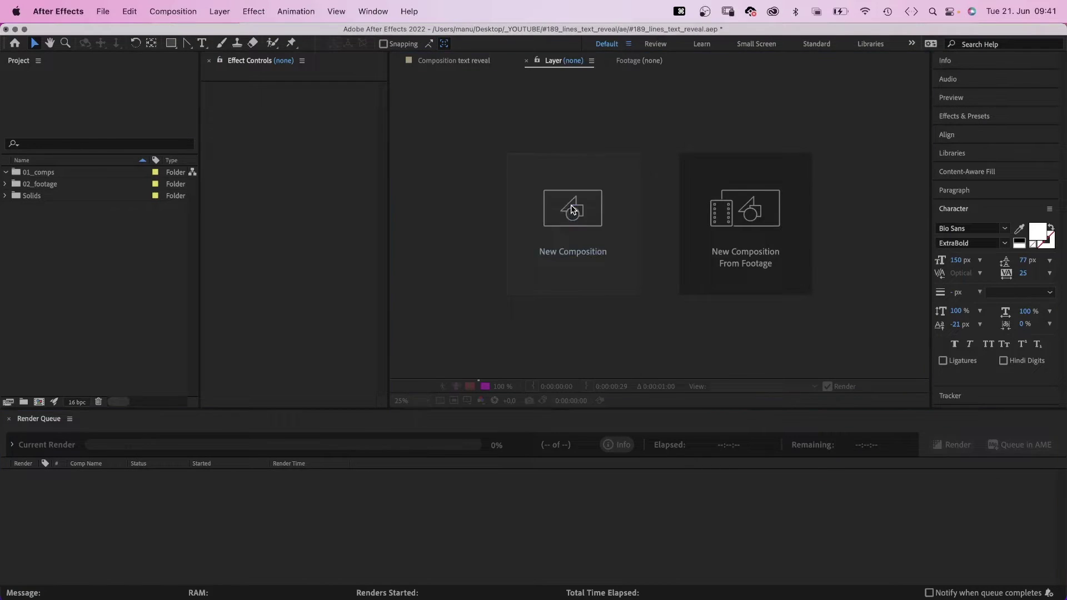
Create a new 1920 x 1080 composition at 24 fps and name it title_reveal
{"action": "left_click", "coordinate": [572, 209]}
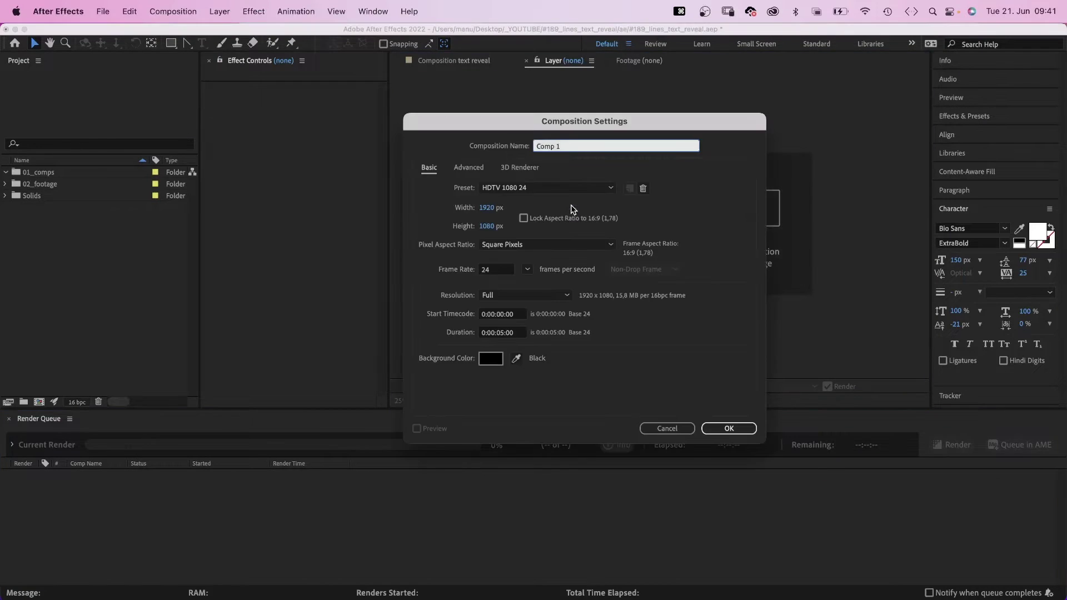
{"action": "type", "text": "title_reveal"}
{"action": "key", "text": "Return"}
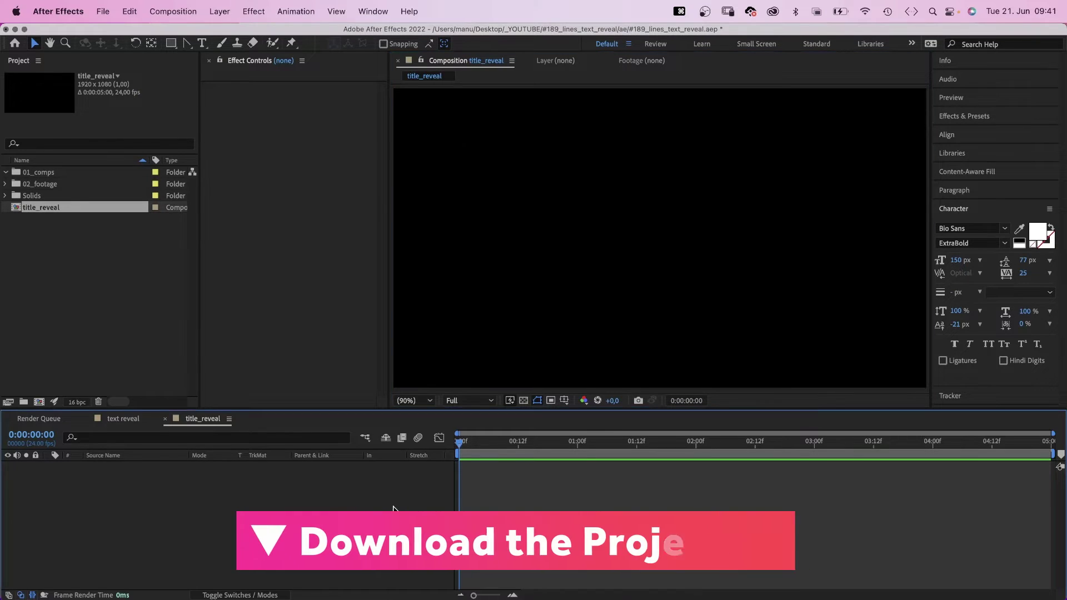
Add a white composition-size solid named line_bottom
{"action": "key", "text": "super+y"}
{"action": "type", "text": "l"}
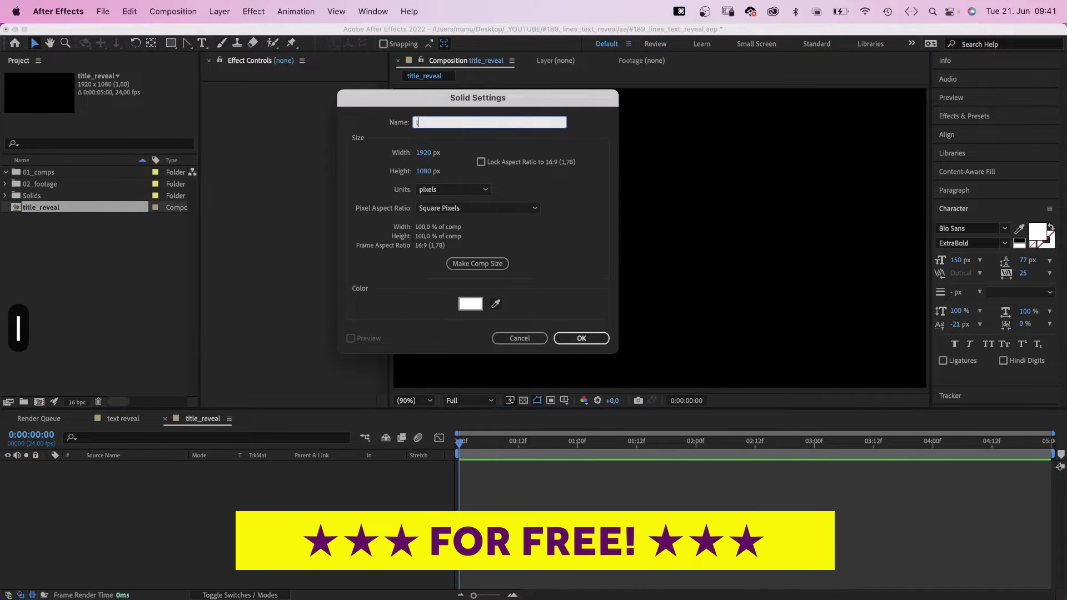
{"action": "type", "text": "ine_bottom"}
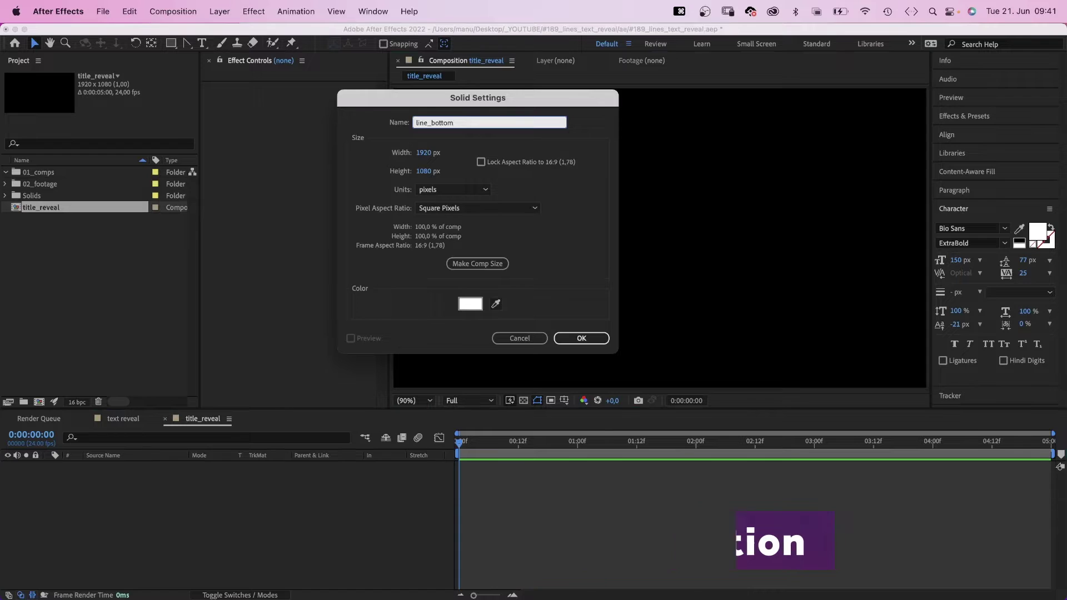
{"action": "key", "text": "Return"}
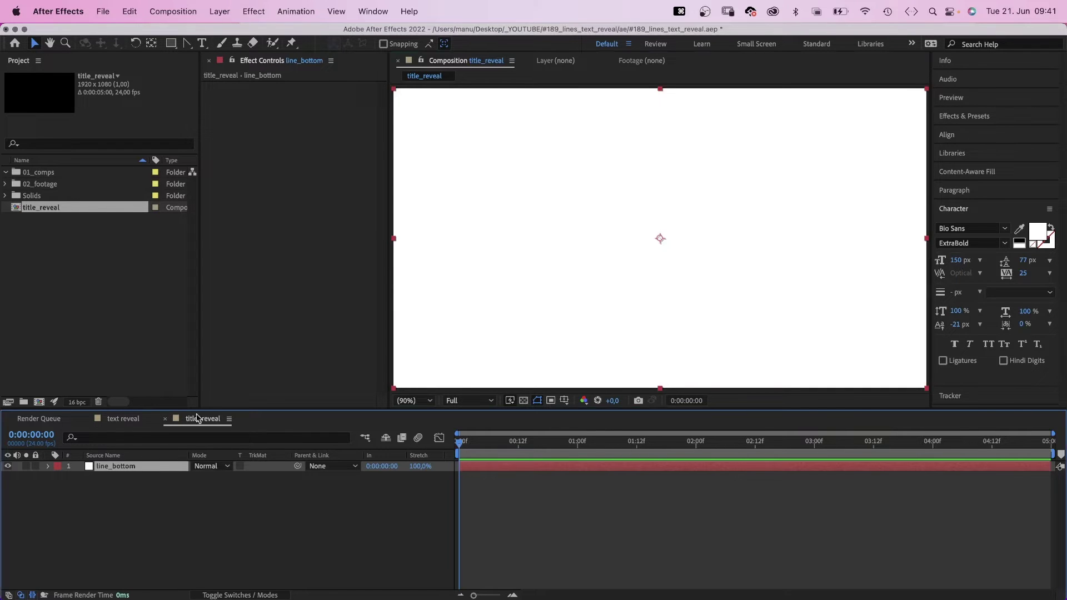
Add a full-frame rectangular mask to line_bottom and set the mask's color to red
{"action": "double_click", "coordinate": [170, 46]}
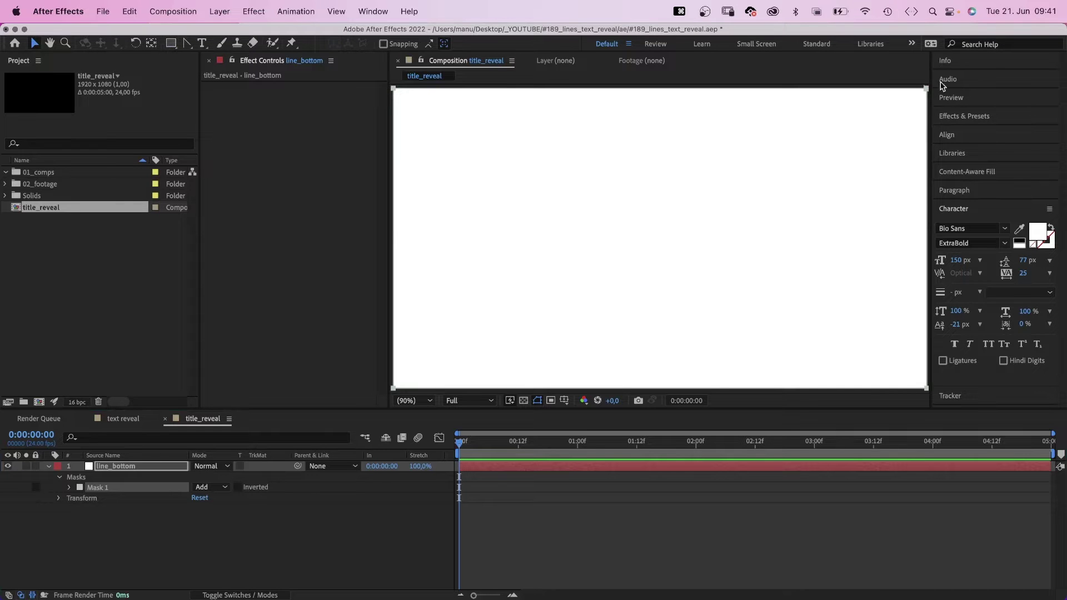
{"action": "left_click", "coordinate": [80, 489]}
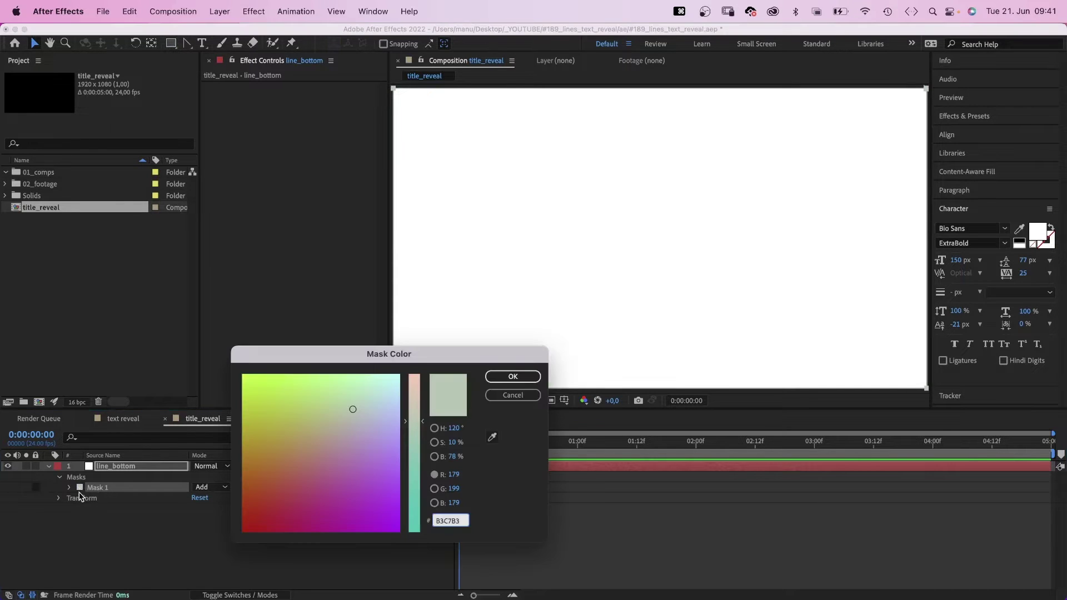
{"action": "left_click_drag", "start_coordinate": [270, 495], "coordinate": [241, 538]}
{"action": "left_click", "coordinate": [493, 378]}
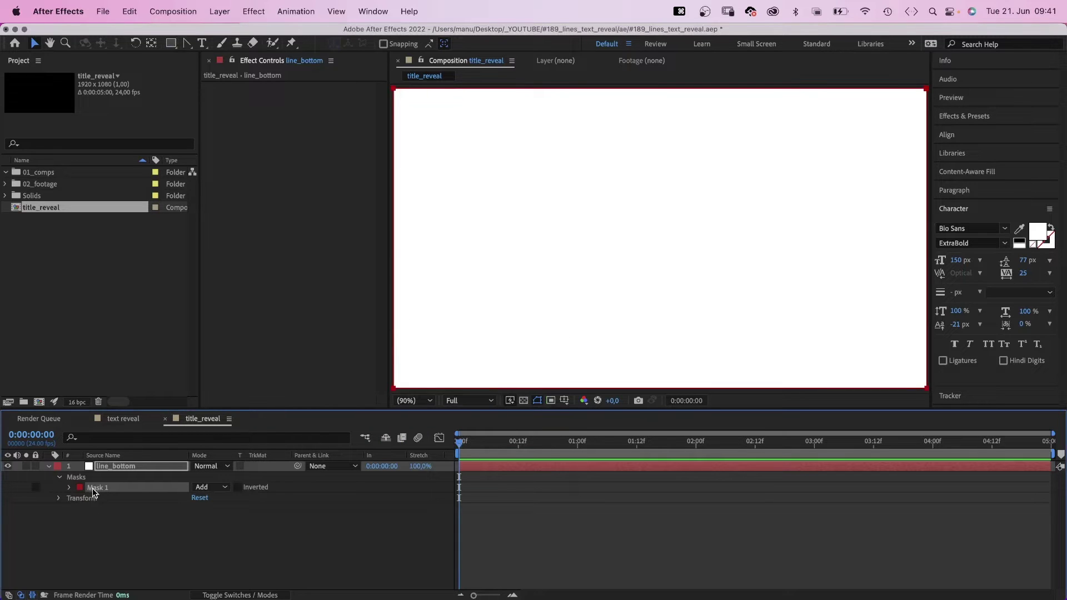
Duplicate line_bottom's mask and set the copy's mode to Subtract
{"action": "key", "text": "super+d"}
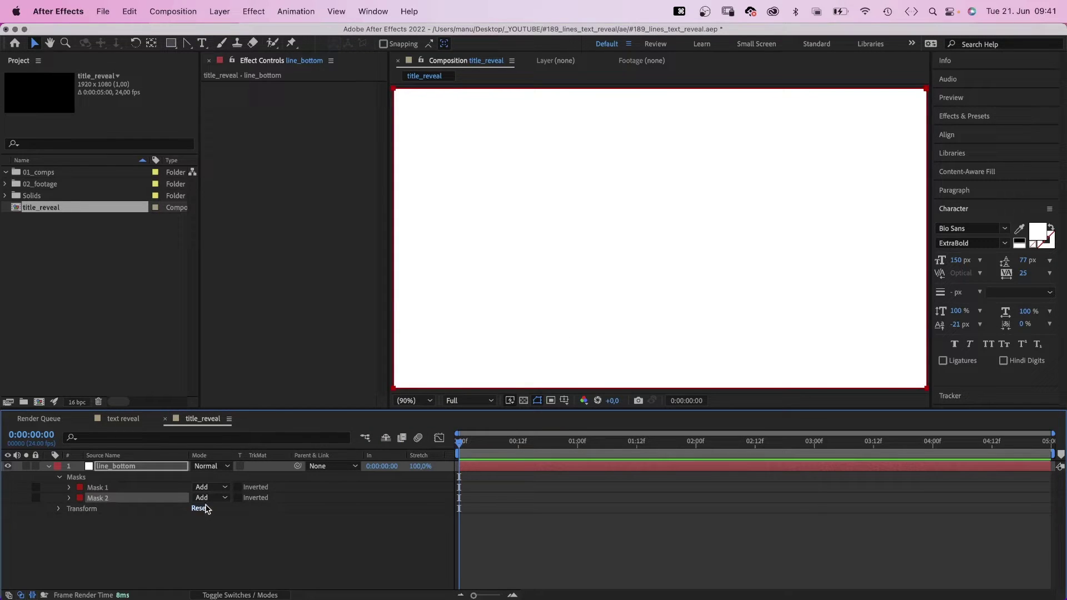
{"action": "left_click", "coordinate": [204, 498]}
{"action": "left_click", "coordinate": [212, 538]}
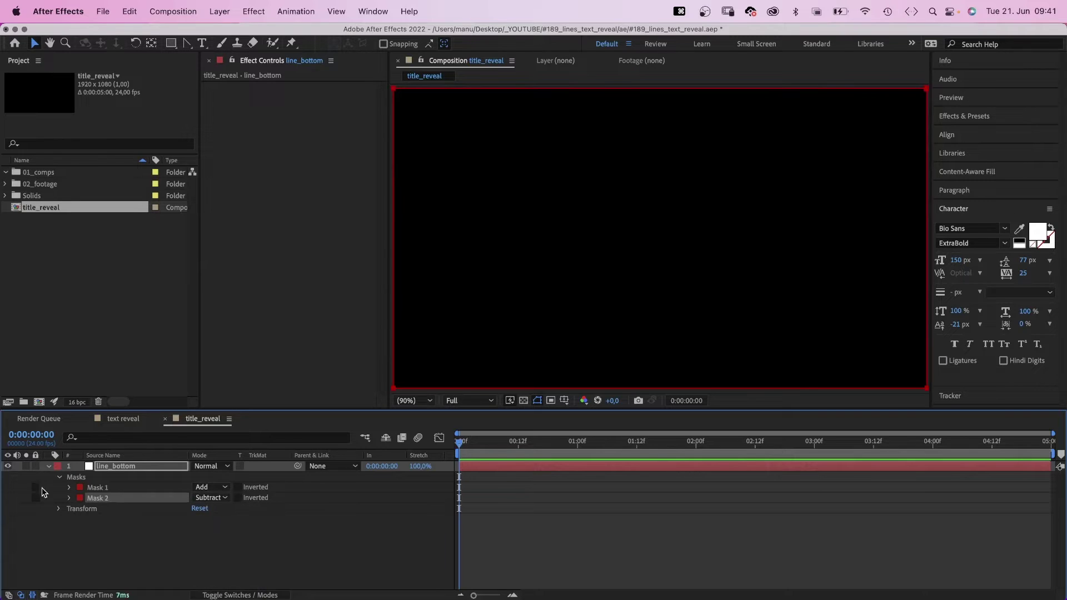
Set Mask 1's expansion to 4 pixels and link Mask 2's path to Mask 1's path
{"action": "left_click", "coordinate": [70, 488]}
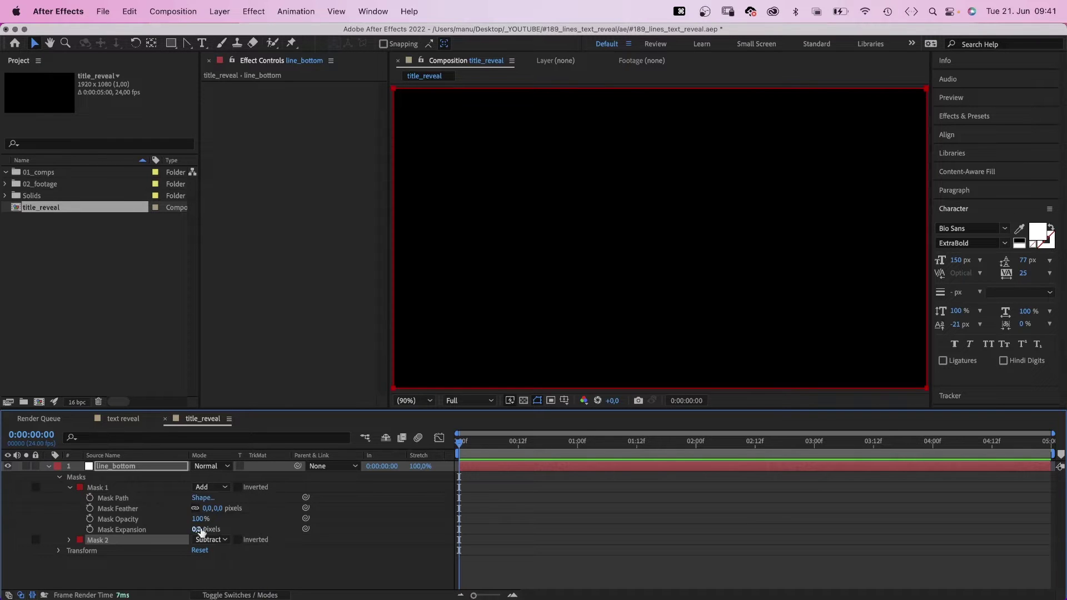
{"action": "type", "text": "4"}
{"action": "key", "text": "Return"}
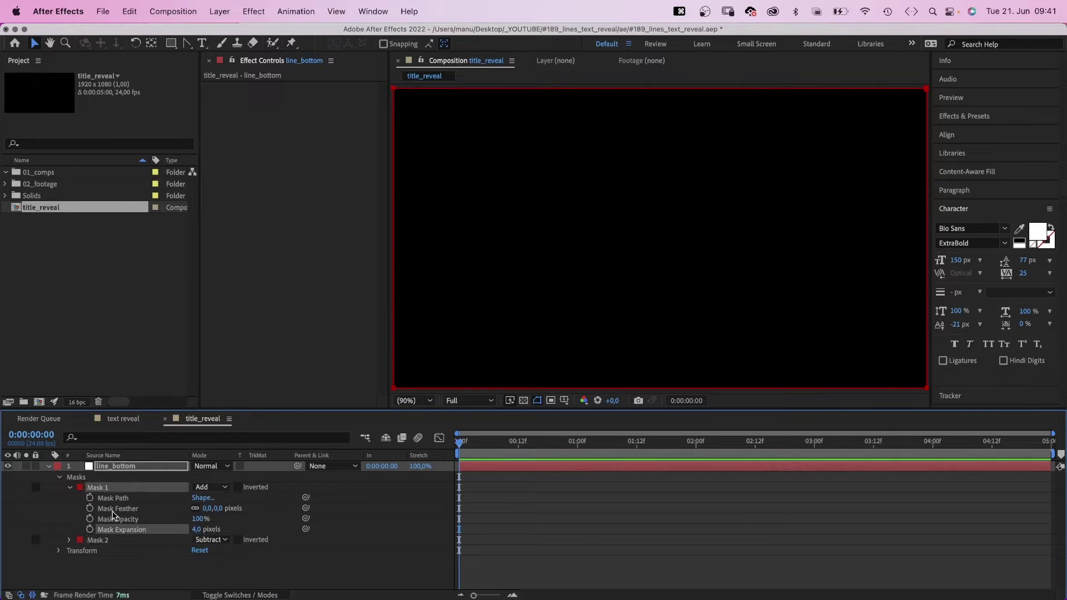
{"action": "left_click", "coordinate": [68, 541]}
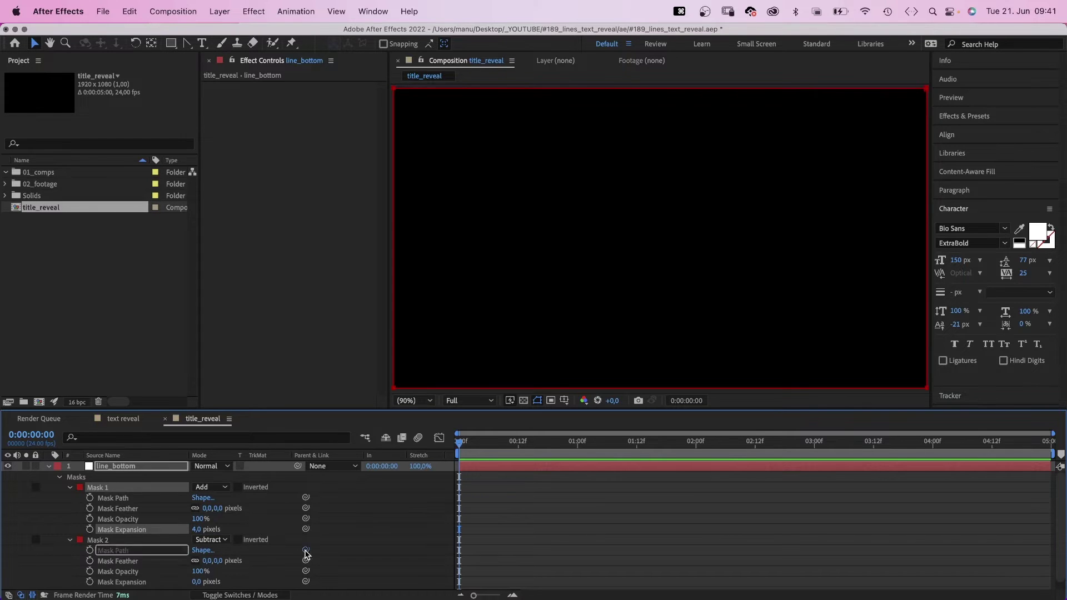
{"action": "left_click_drag", "start_coordinate": [307, 553], "coordinate": [115, 506]}
Show only line_bottom's mask paths and move Mask 1's whole path up and left, bringing its bottom-right corner inside the frame
{"action": "key", "text": "m"}
{"action": "left_click", "coordinate": [108, 488]}
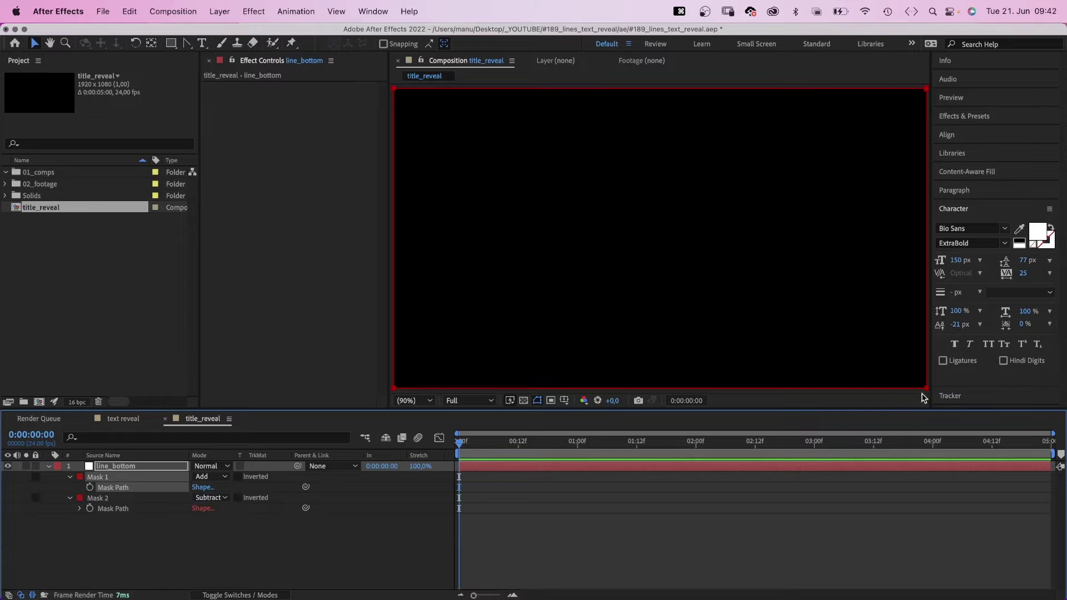
{"action": "left_click_drag", "start_coordinate": [923, 396], "coordinate": [836, 323]}
{"action": "left_click", "coordinate": [307, 547]}
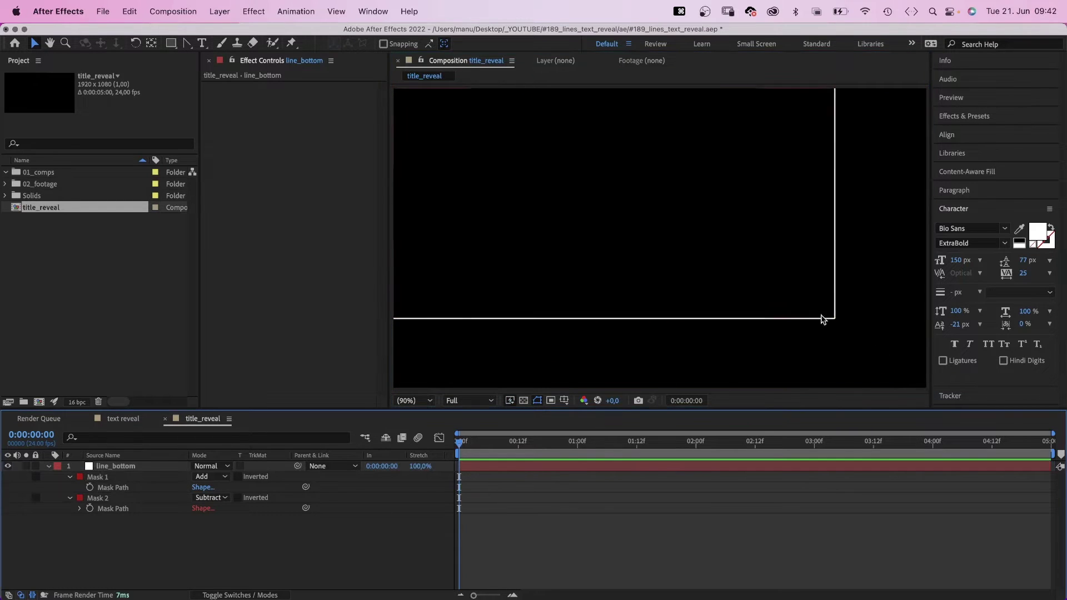
Pull both right corner points of line_bottom's Mask 1 outward past the composition's right edge
{"action": "key", "text": "comma"}
{"action": "left_click", "coordinate": [106, 490]}
{"action": "left_click_drag", "start_coordinate": [843, 244], "coordinate": [750, 289]}
{"action": "left_click_drag", "start_coordinate": [757, 283], "coordinate": [864, 278]}
{"action": "left_click_drag", "start_coordinate": [724, 127], "coordinate": [775, 101]}
{"action": "left_click_drag", "start_coordinate": [757, 115], "coordinate": [868, 114]}
Curve the lower edge of line_bottom's Mask 1 into a smooth wave that rises from left to right
{"action": "left_click", "coordinate": [187, 43]}
{"action": "left_click_drag", "start_coordinate": [459, 282], "coordinate": [582, 319]}
{"action": "mouse_move", "coordinate": [864, 278]}
{"action": "left_mouse_down"}
{"action": "mouse_move", "coordinate": [1055, 306]}
{"action": "mouse_move", "coordinate": [849, 263]}
{"action": "left_mouse_up"}
{"action": "key", "text": "v"}
{"action": "left_click_drag", "start_coordinate": [459, 285], "coordinate": [458, 289]}
{"action": "left_click", "coordinate": [313, 543]}
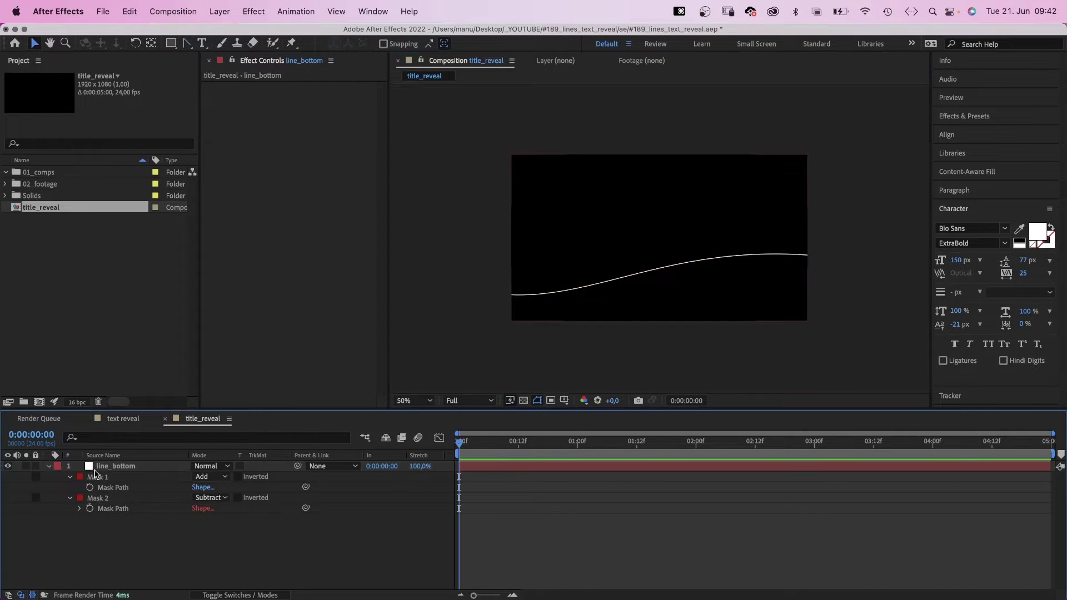
Duplicate the line_bottom layer and rename the copy line_top
{"action": "left_click", "coordinate": [100, 468]}
{"action": "key", "text": "cmd+d"}
{"action": "key", "text": "Return"}
{"action": "key", "text": "Right"}
{"action": "key", "text": "BackSpace"}
{"action": "key", "text": "BackSpace"}
{"action": "key", "text": "BackSpace"}
{"action": "key", "text": "BackSpace"}
{"action": "key", "text": "BackSpace"}
{"action": "key", "text": "BackSpace"}
{"action": "type", "text": "top"}
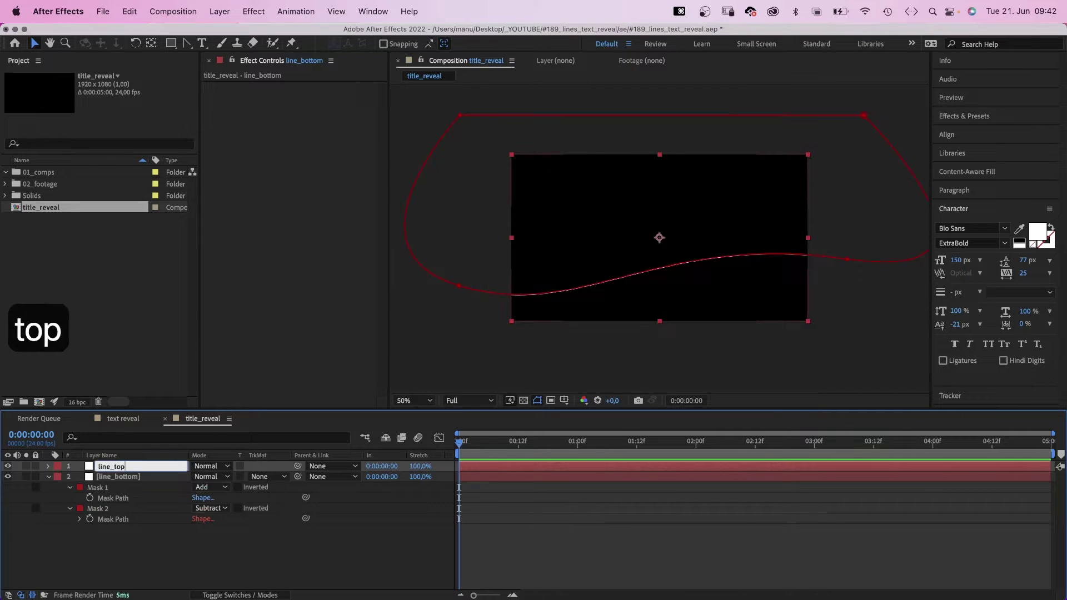
{"action": "key", "text": "Return"}
Set the color of both line_top masks to purple, B300FF
{"action": "key", "text": "m"}
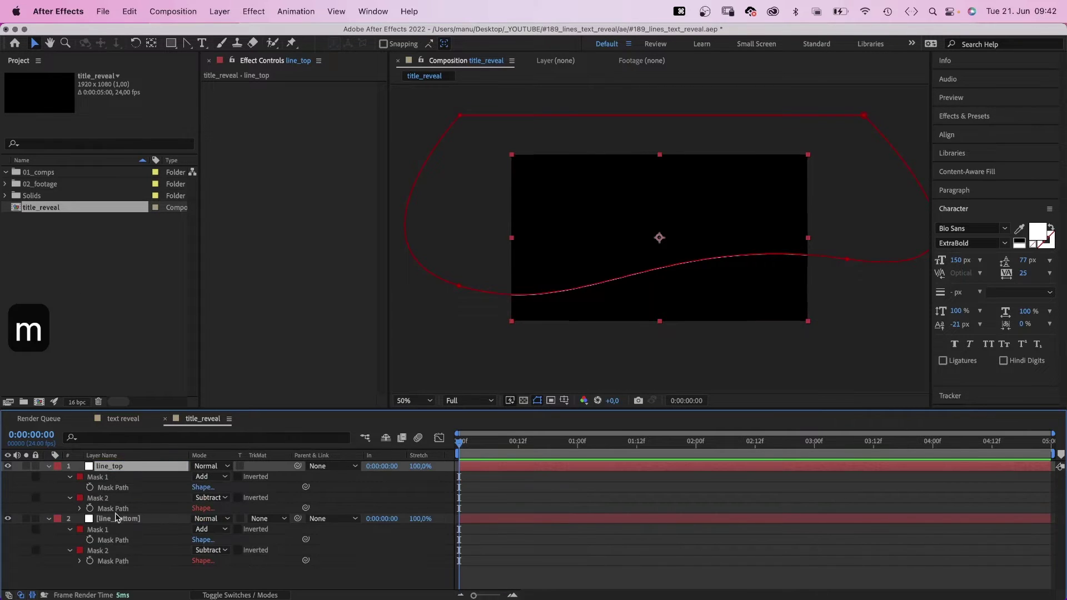
{"action": "left_click", "coordinate": [80, 478]}
{"action": "left_click_drag", "start_coordinate": [381, 467], "coordinate": [439, 541]}
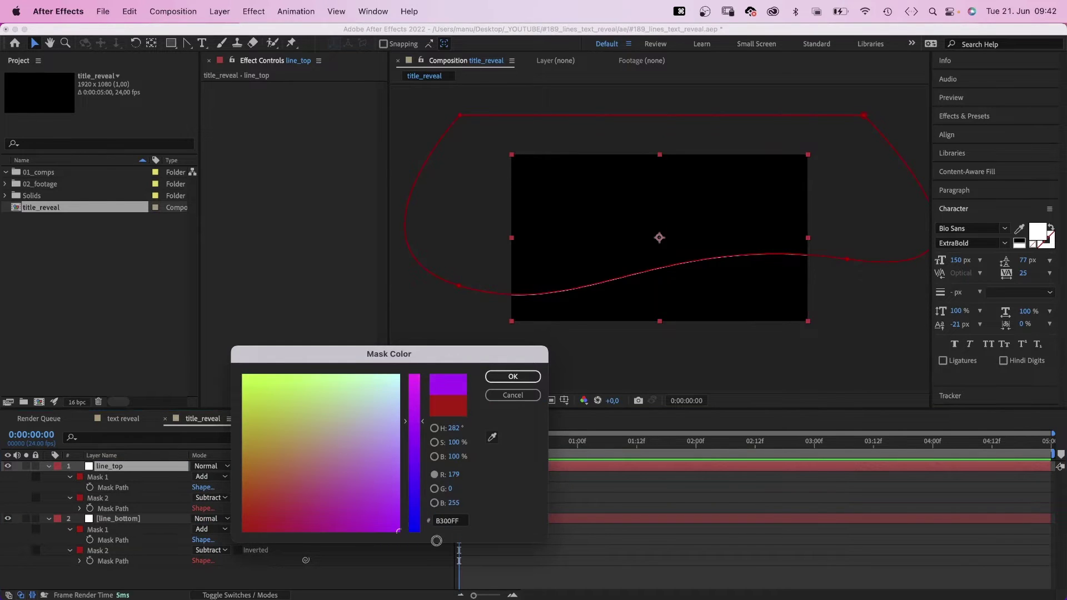
{"action": "left_click", "coordinate": [499, 378]}
{"action": "left_click", "coordinate": [79, 498]}
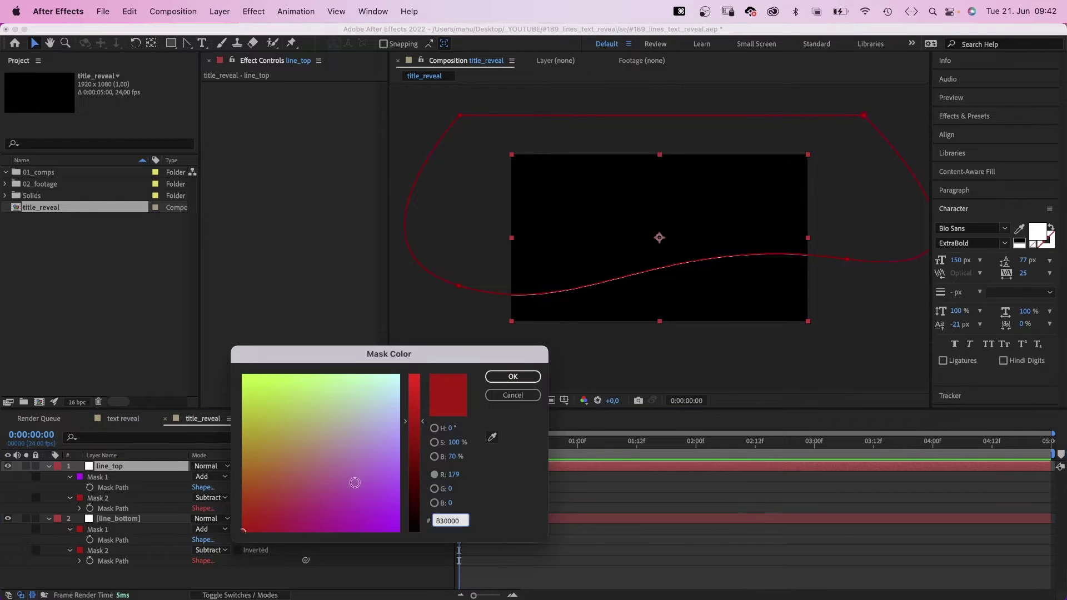
{"action": "left_click", "coordinate": [510, 376]}
Reshape line_top's Mask 1 so its lower curve falls from the upper left and crosses the other line near the right edge
{"action": "left_click_drag", "start_coordinate": [459, 286], "coordinate": [466, 208]}
{"action": "left_click_drag", "start_coordinate": [582, 248], "coordinate": [605, 214]}
{"action": "left_click_drag", "start_coordinate": [589, 241], "coordinate": [612, 204]}
{"action": "left_click_drag", "start_coordinate": [466, 208], "coordinate": [467, 225]}
{"action": "left_click_drag", "start_coordinate": [848, 259], "coordinate": [848, 274]}
{"action": "left_click_drag", "start_coordinate": [656, 245], "coordinate": [710, 285]}
{"action": "left_click_drag", "start_coordinate": [847, 274], "coordinate": [880, 271]}
{"action": "left_click_drag", "start_coordinate": [613, 223], "coordinate": [665, 225]}
{"action": "left_click_drag", "start_coordinate": [468, 225], "coordinate": [484, 215]}
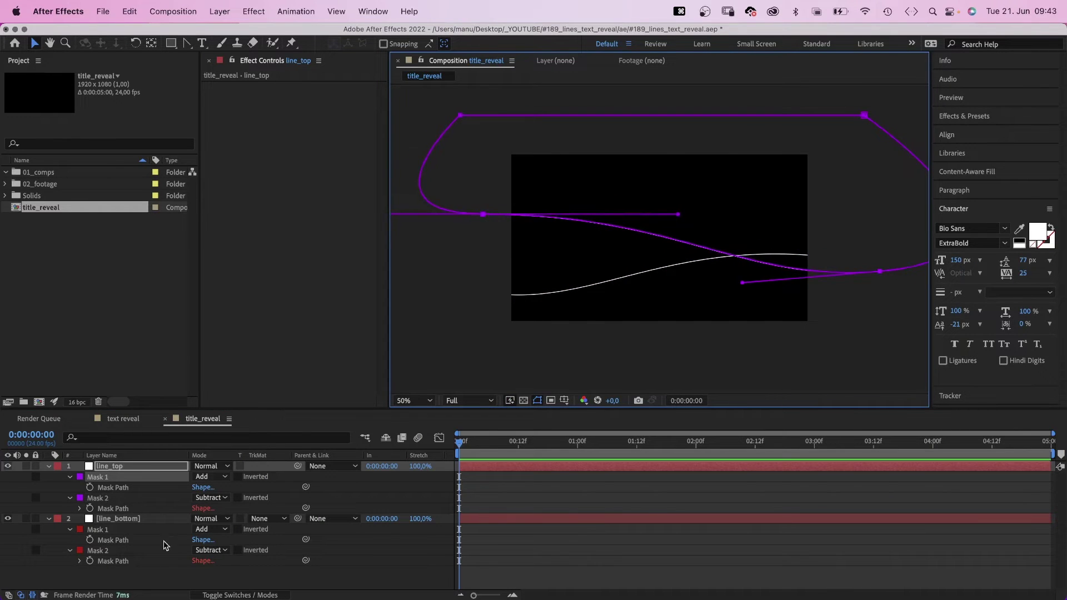
Raise the left end of line_bottom's curve slightly
{"action": "left_click", "coordinate": [121, 539]}
{"action": "left_click_drag", "start_coordinate": [492, 266], "coordinate": [467, 290]}
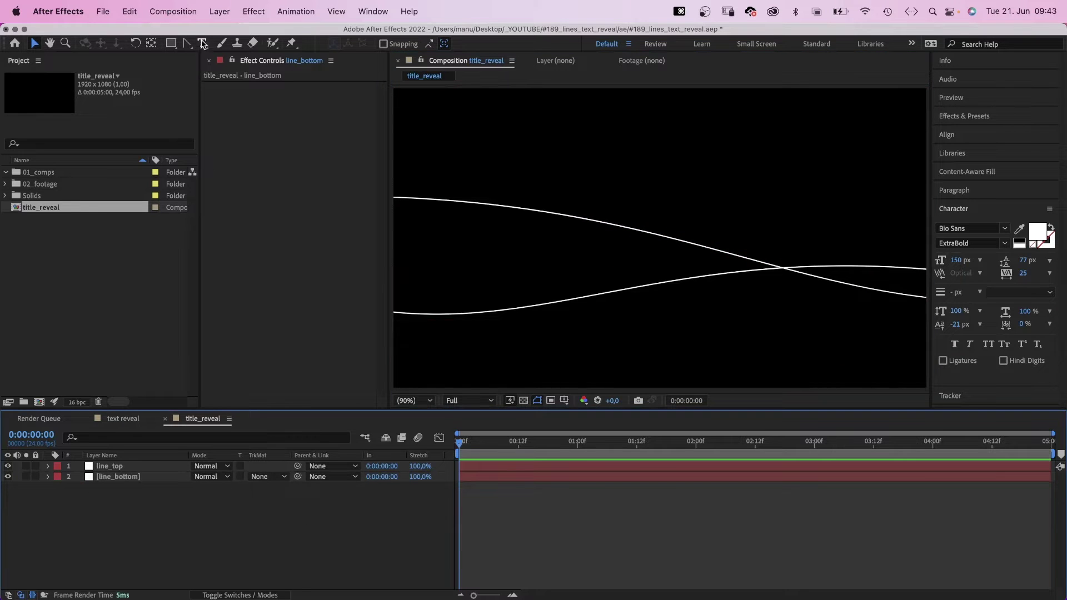
Add a text layer reading "Lines reveal text"
{"action": "left_click", "coordinate": [202, 43]}
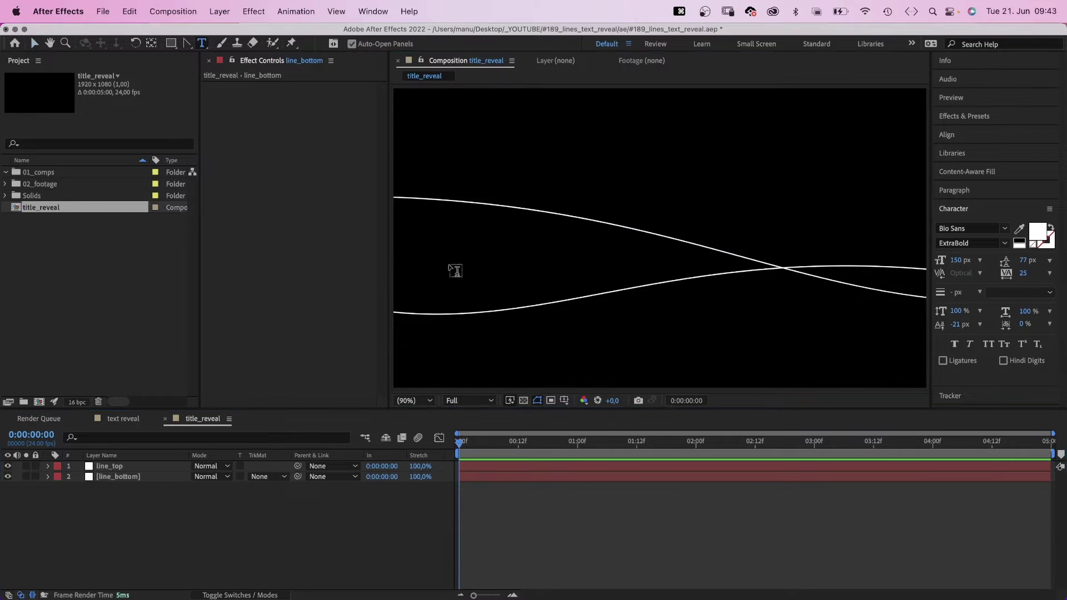
{"action": "left_click", "coordinate": [483, 266]}
{"action": "type", "text": "Lines"}
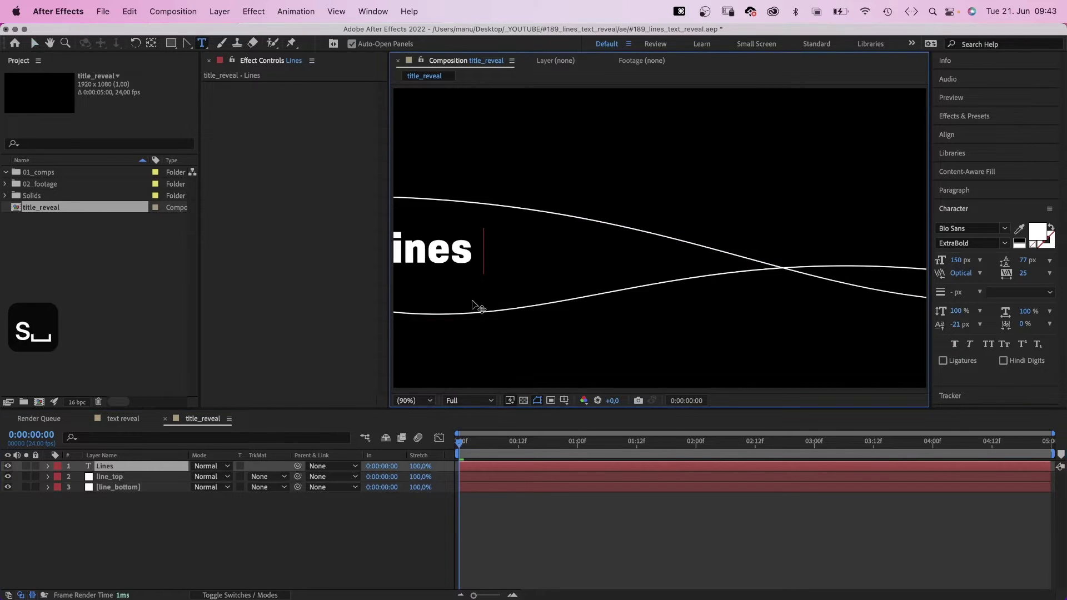
{"action": "type", "text": " reveal text"}
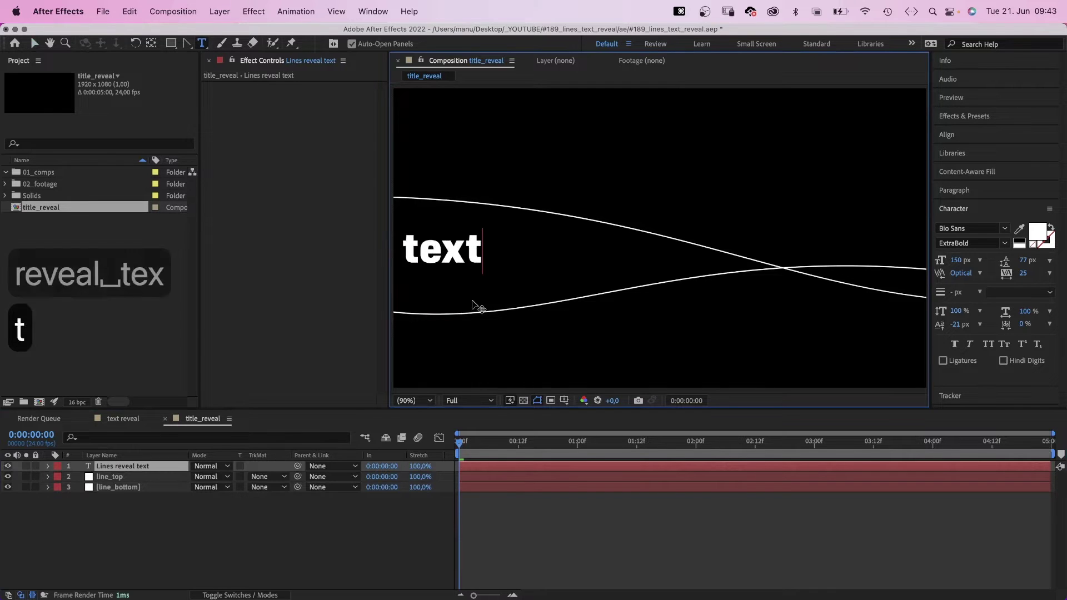
{"action": "left_click", "coordinate": [33, 45]}
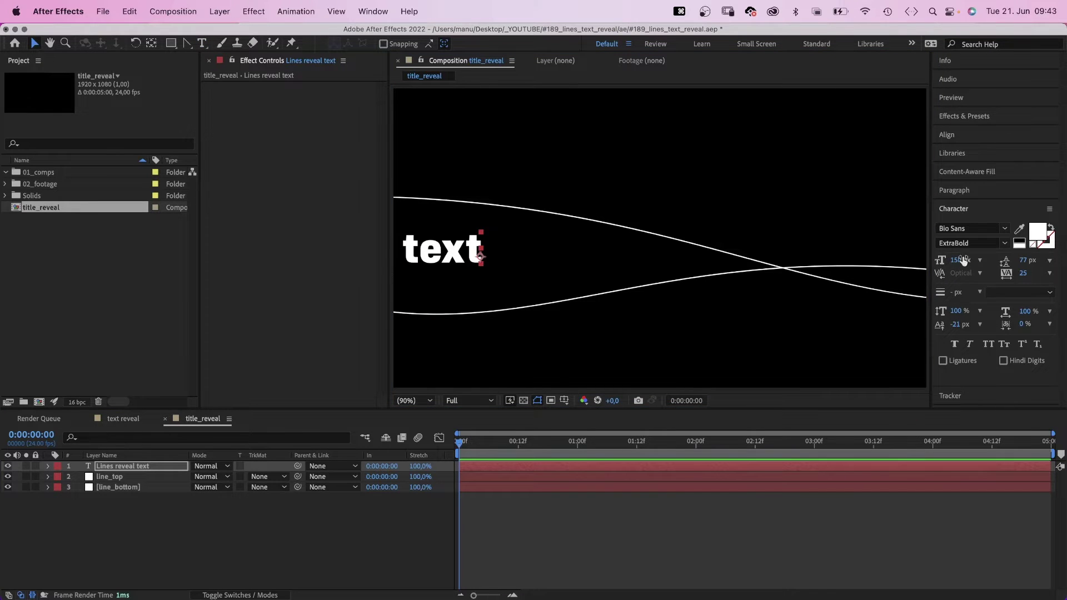
Center the text in the composition horizontally and vertically, and shift it slightly down between the two lines
{"action": "left_click", "coordinate": [972, 137]}
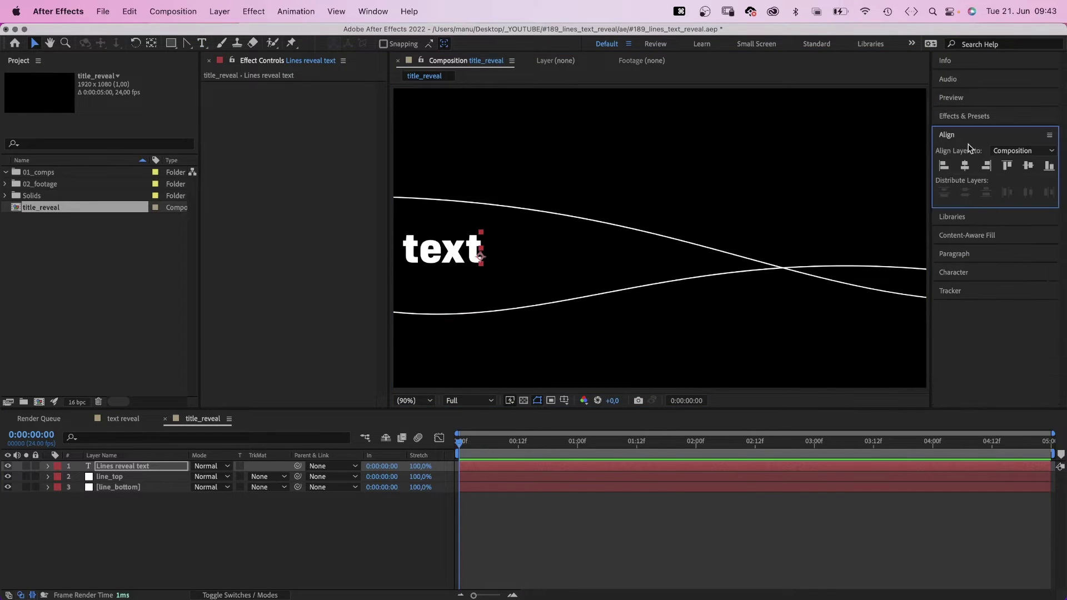
{"action": "left_click", "coordinate": [1028, 168]}
{"action": "left_click", "coordinate": [965, 167]}
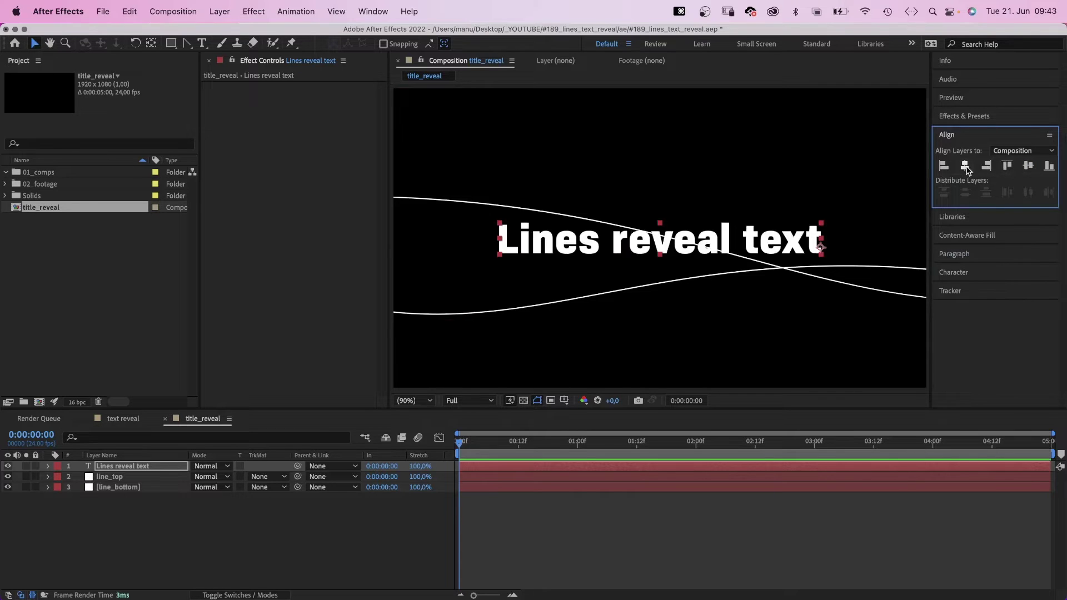
{"action": "key", "text": "v"}
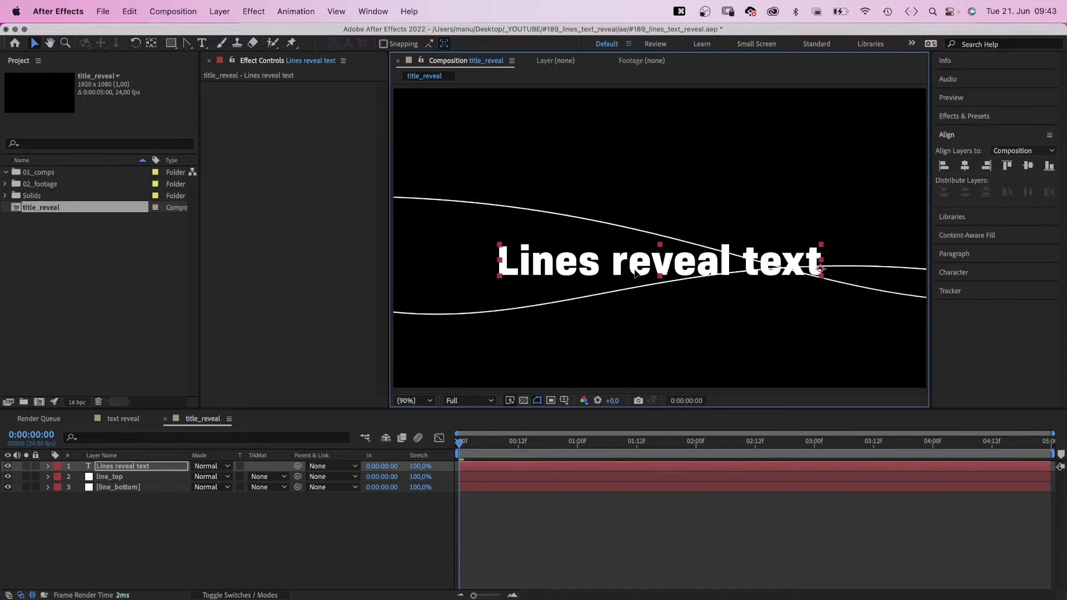
Refine the mask curves of line_top and line_bottom so they frame the text and cross just past its right end
{"action": "key", "text": "comma"}
{"action": "key", "text": "super+Down"}
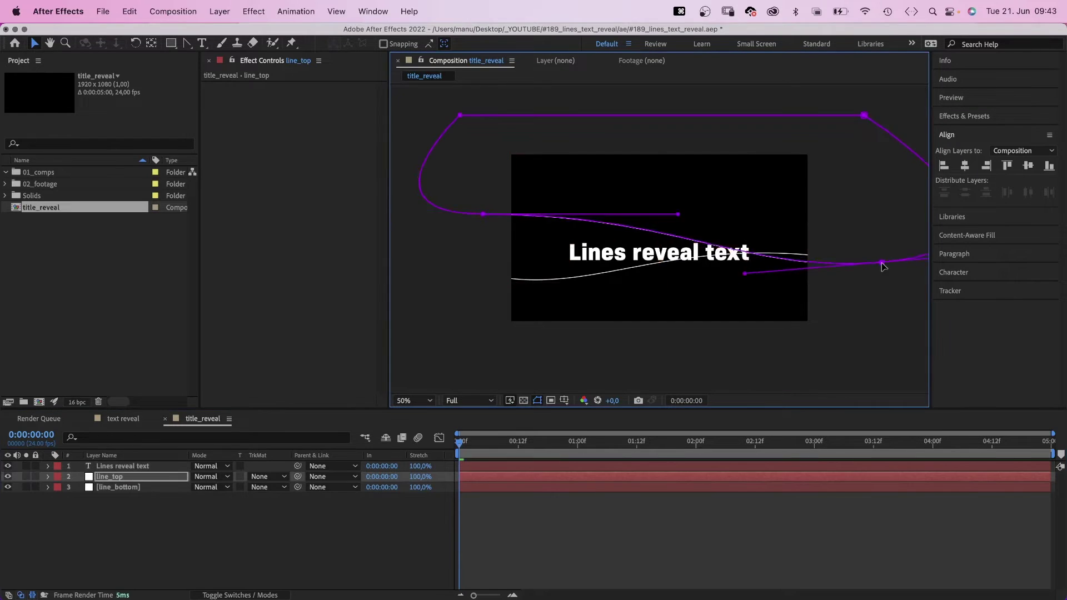
{"action": "key", "text": "super+Down"}
{"action": "left_click_drag", "start_coordinate": [587, 302], "coordinate": [669, 284]}
{"action": "left_click_drag", "start_coordinate": [656, 231], "coordinate": [670, 253]}
{"action": "left_click", "coordinate": [250, 528]}
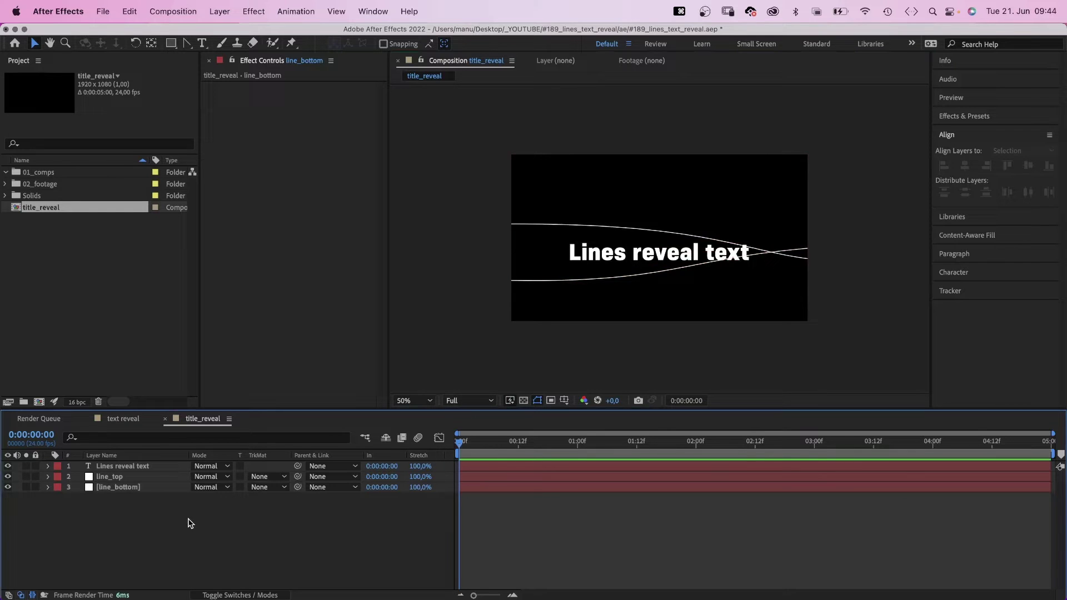
Add a white composition-size solid named mask and give it a full-frame rectangular mask
{"action": "key", "text": "super+y"}
{"action": "type", "text": "mask"}
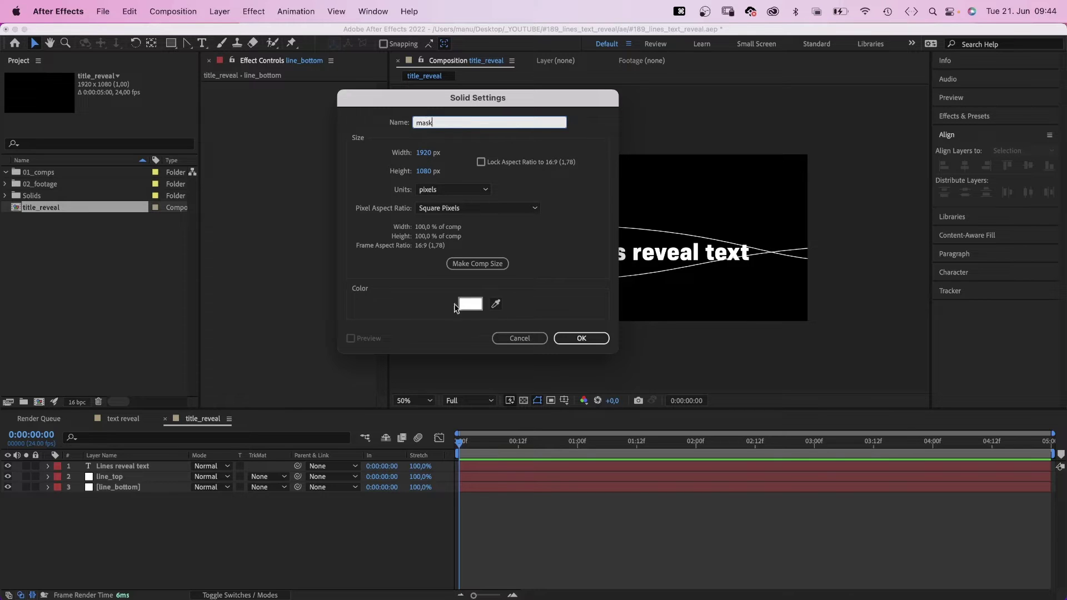
{"action": "left_click", "coordinate": [582, 338]}
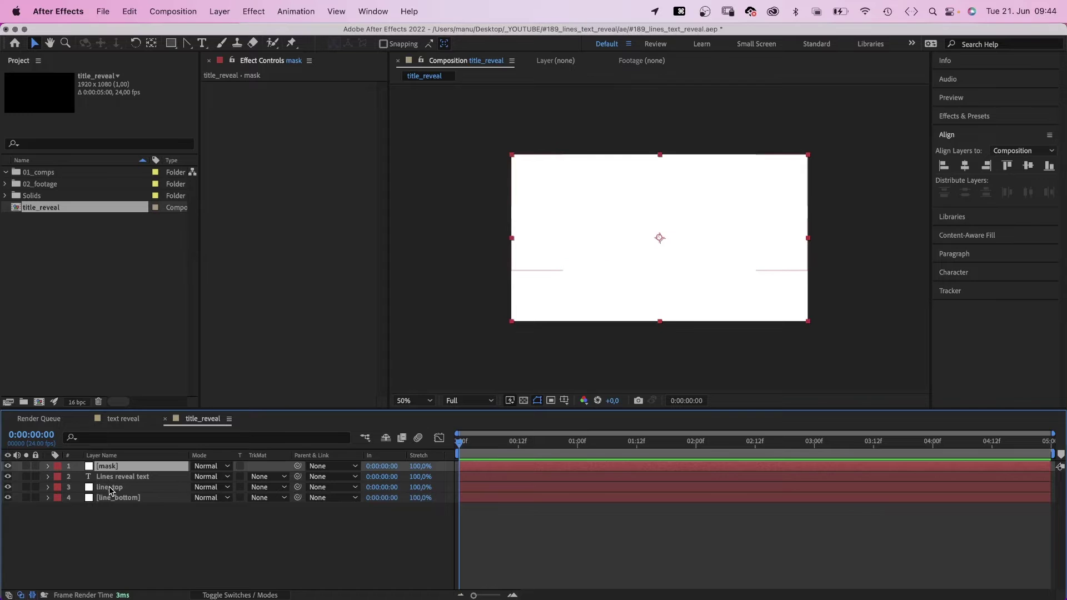
{"action": "double_click", "coordinate": [170, 49]}
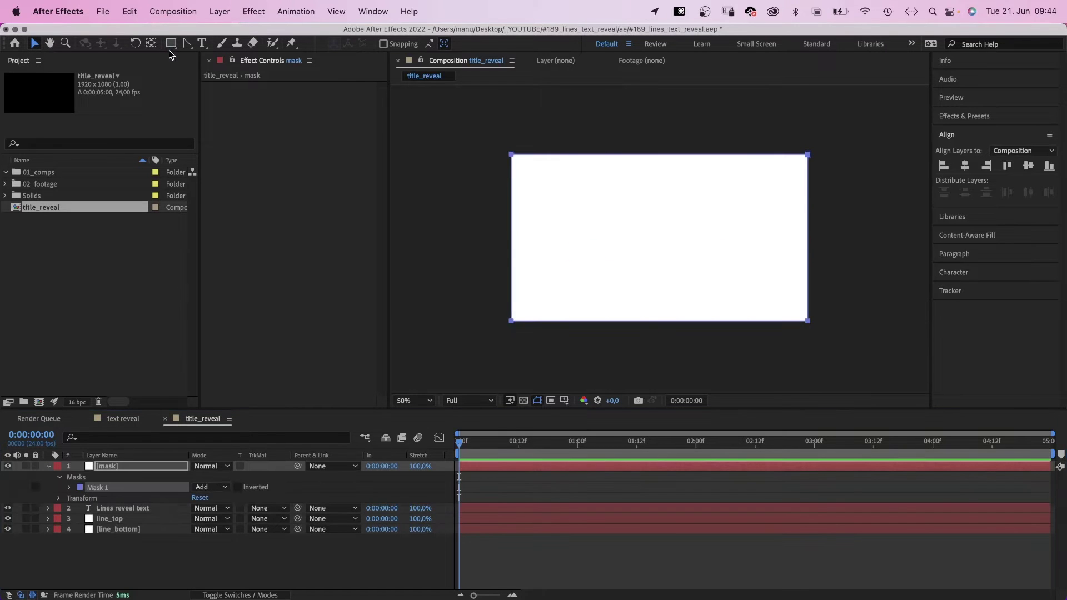
Add a second full-frame rectangular mask to the mask layer and reveal the paths of both its masks
{"action": "left_click", "coordinate": [118, 471]}
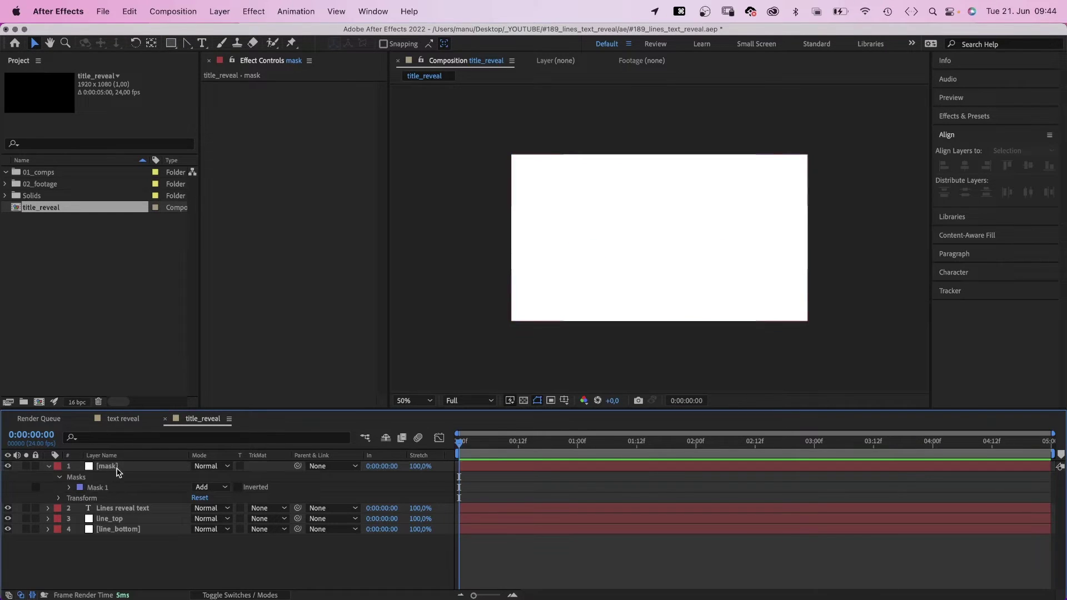
{"action": "double_click", "coordinate": [171, 45]}
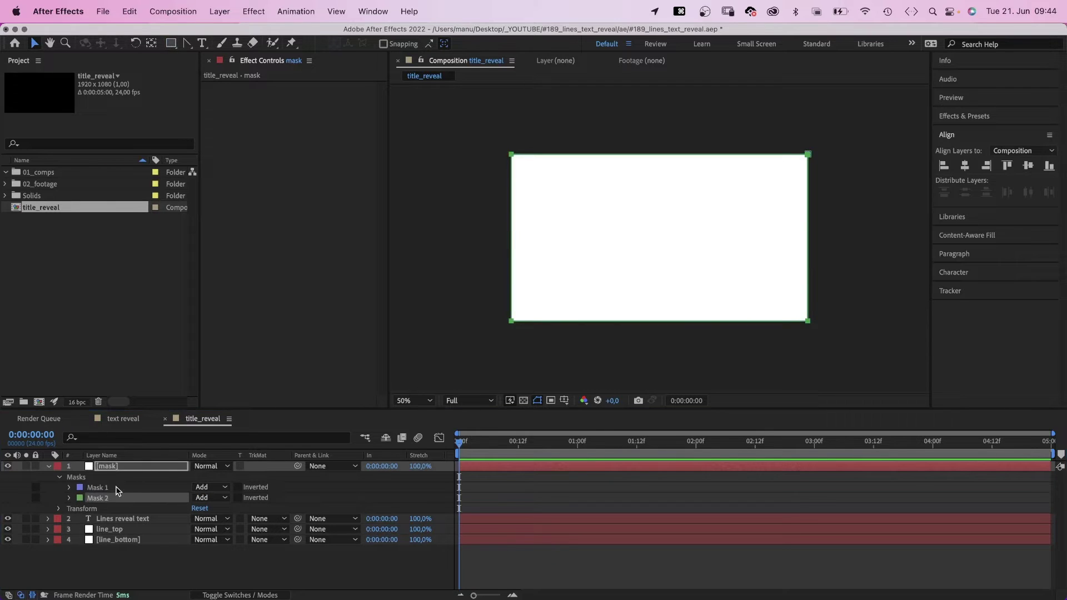
{"action": "left_click", "coordinate": [108, 468]}
{"action": "key", "text": "m"}
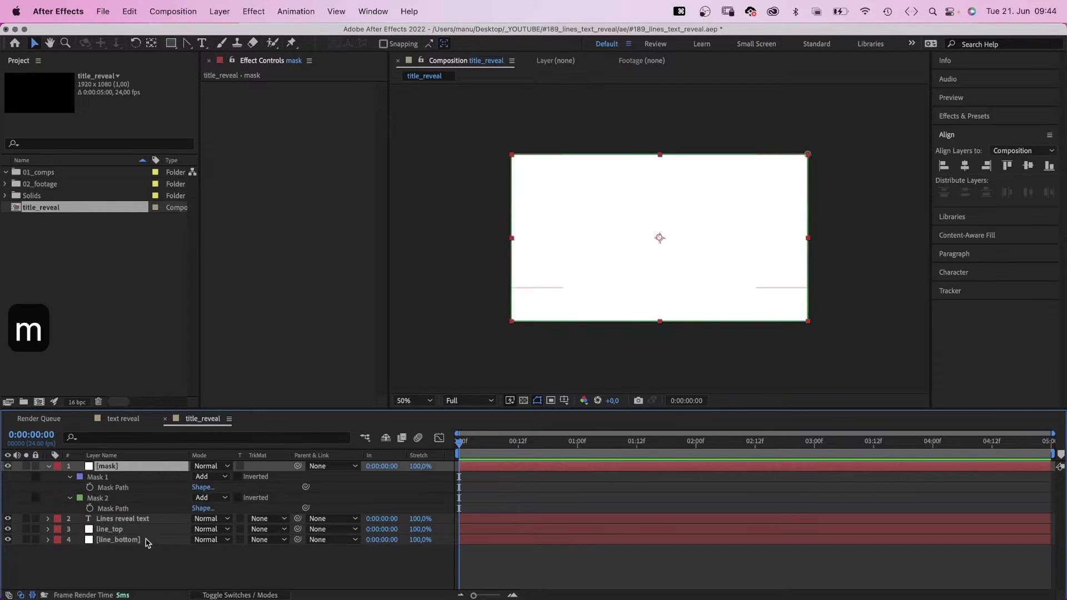
Link the mask layer's Mask 1 path to line_top's Mask 1 path and its Mask 2 path to line_bottom's Mask 1 path
{"action": "left_click", "coordinate": [116, 530]}
{"action": "key", "text": "m"}
{"action": "left_click", "coordinate": [118, 583]}
{"action": "key", "text": "m"}
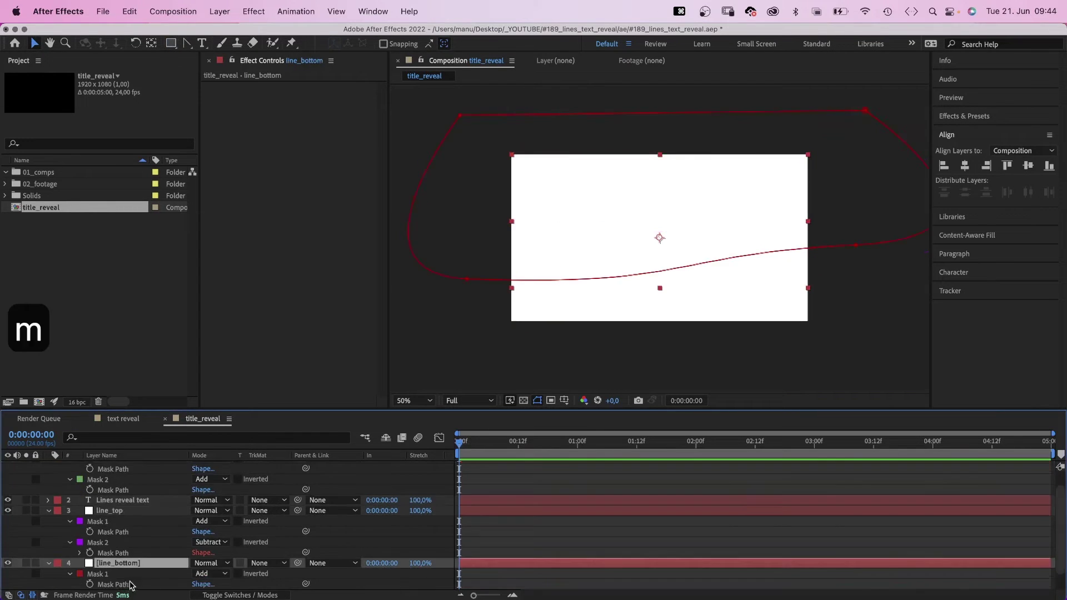
{"action": "scroll", "coordinate": [1061, 496], "scroll_direction": "up", "scroll_amount": 2}
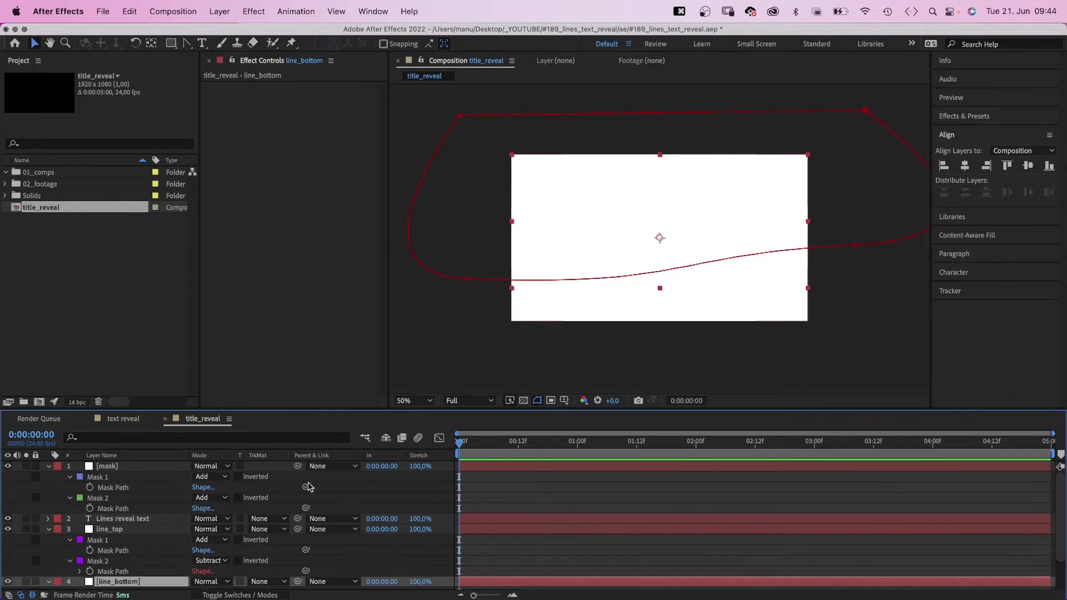
{"action": "left_click", "coordinate": [123, 489]}
{"action": "left_click_drag", "start_coordinate": [306, 487], "coordinate": [149, 551]}
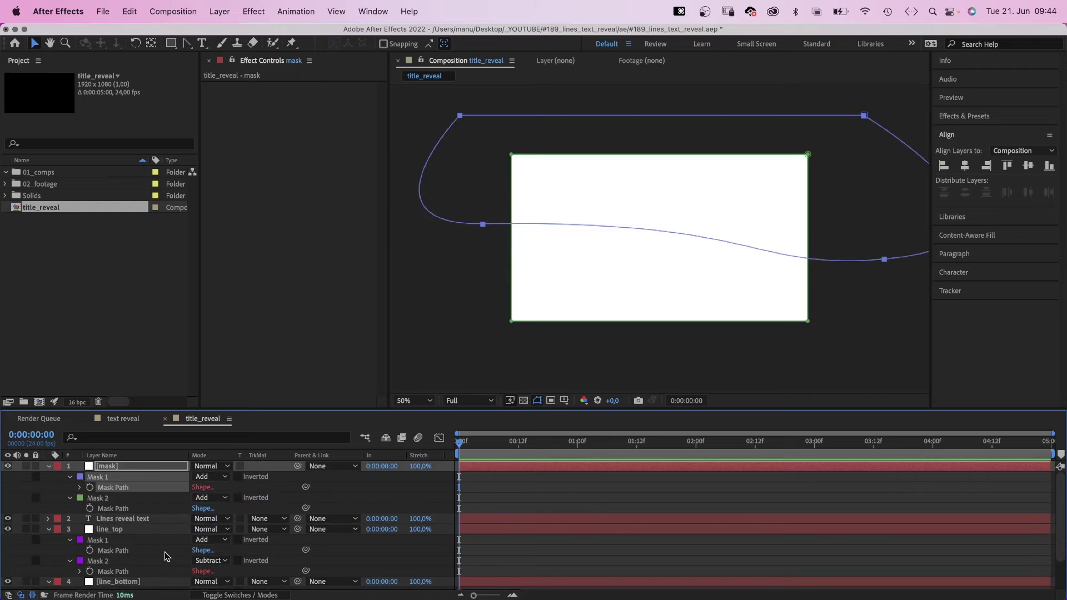
{"action": "left_click_drag", "start_coordinate": [306, 509], "coordinate": [161, 564]}
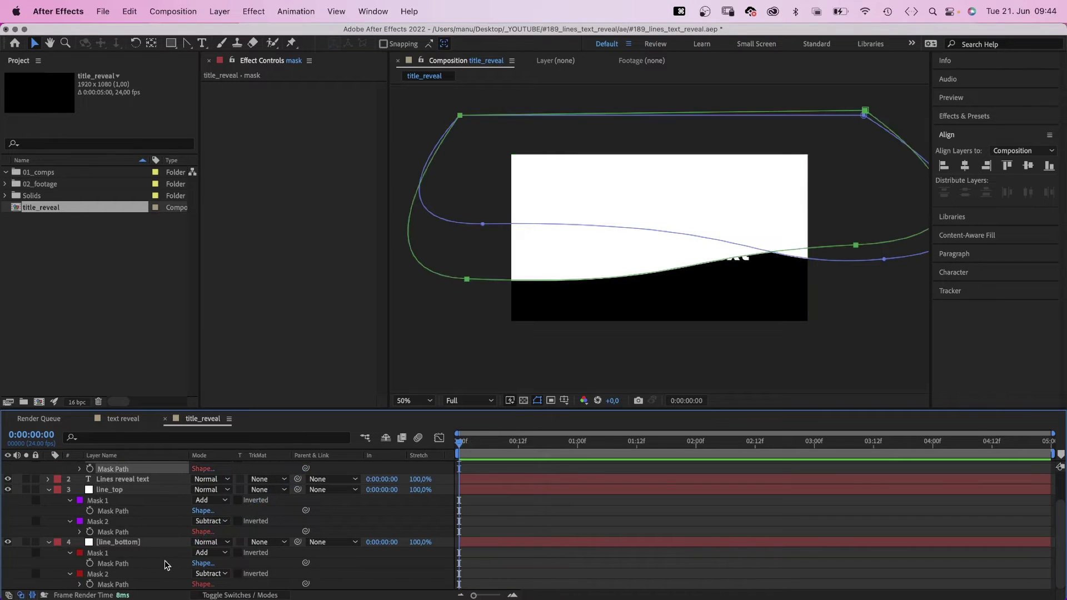
Set the mode of Mask 2 on the mask layer to Intersect
{"action": "scroll", "coordinate": [1050, 511], "scroll_direction": "up", "scroll_amount": 3}
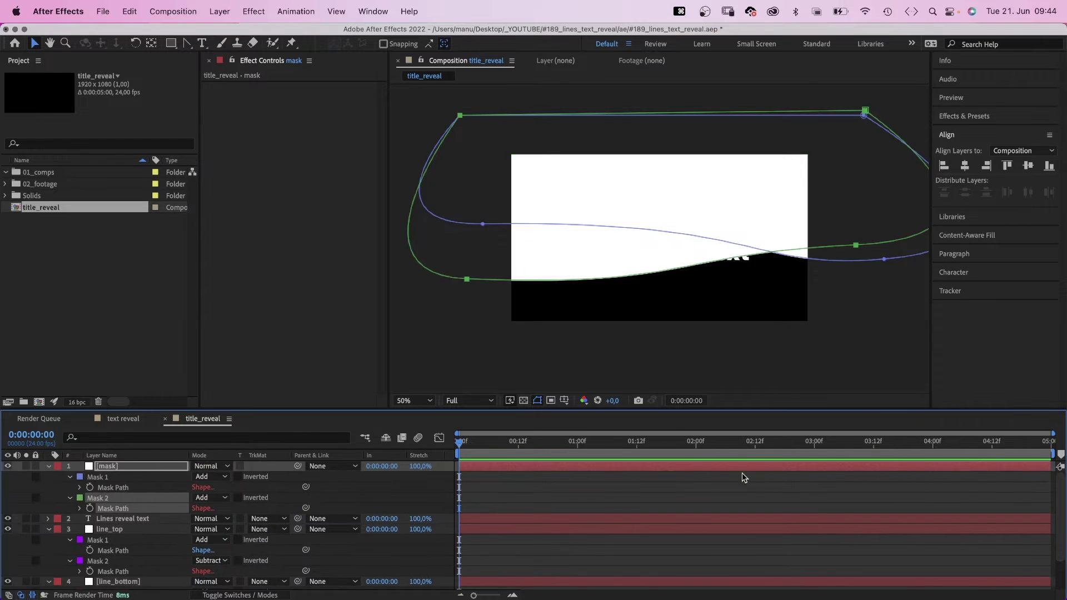
{"action": "left_click", "coordinate": [202, 498]}
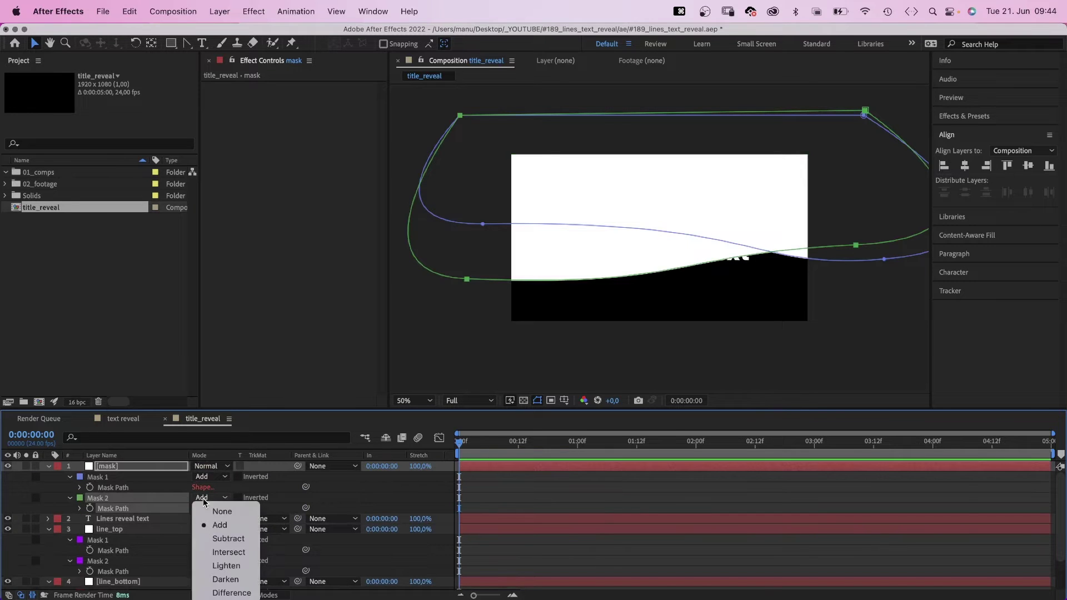
{"action": "left_click", "coordinate": [206, 548]}
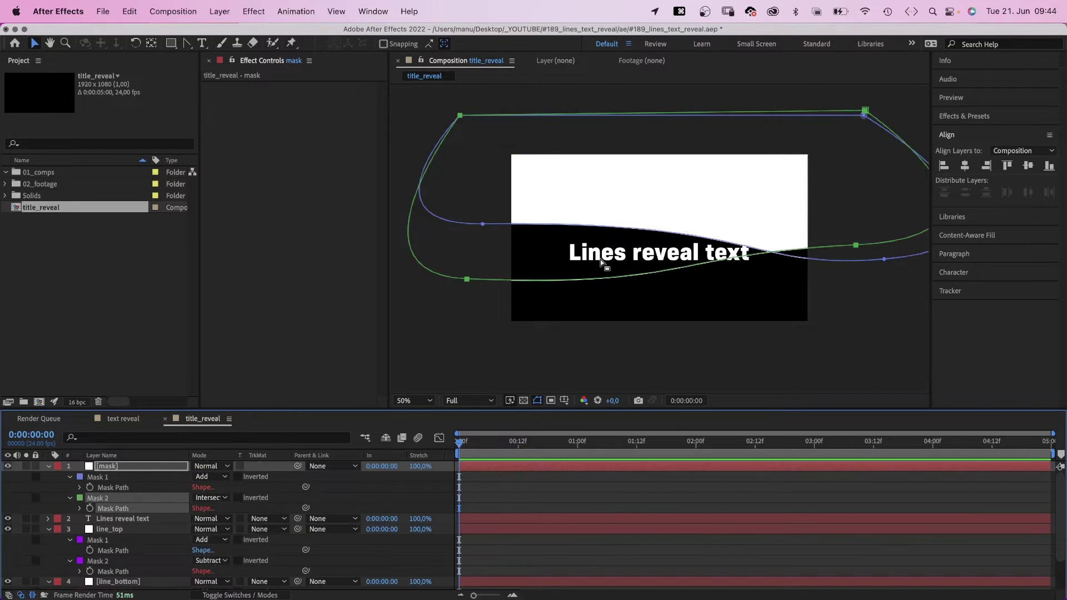
Move the upper points of line_top's masks below the frame so the mask covers the area under the curve, and collapse both line layers
{"action": "left_click", "coordinate": [113, 551]}
{"action": "left_click_drag", "start_coordinate": [436, 96], "coordinate": [854, 368]}
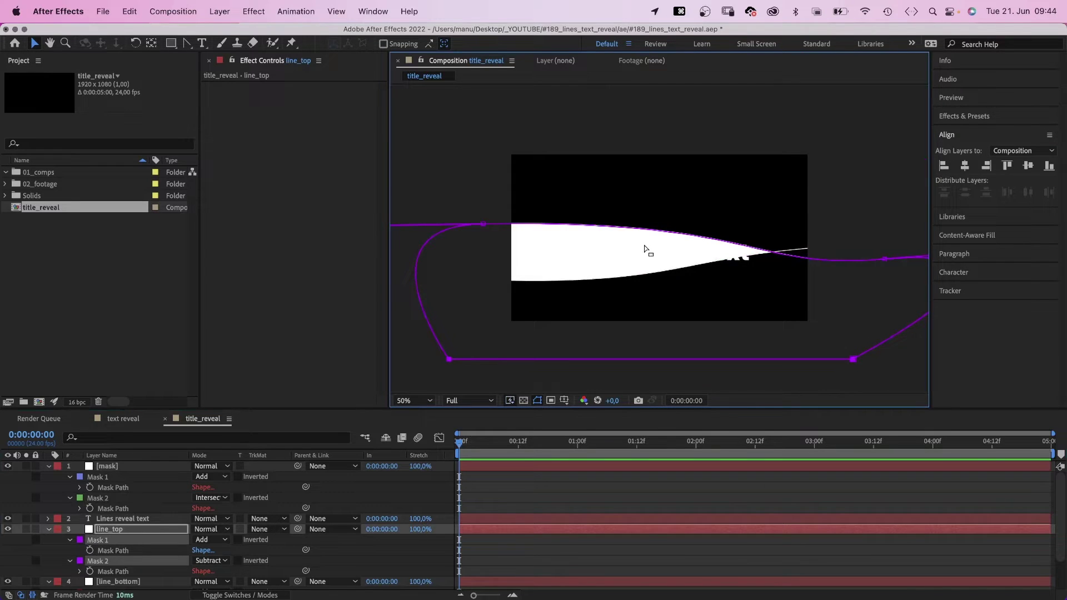
{"action": "left_click", "coordinate": [48, 530]}
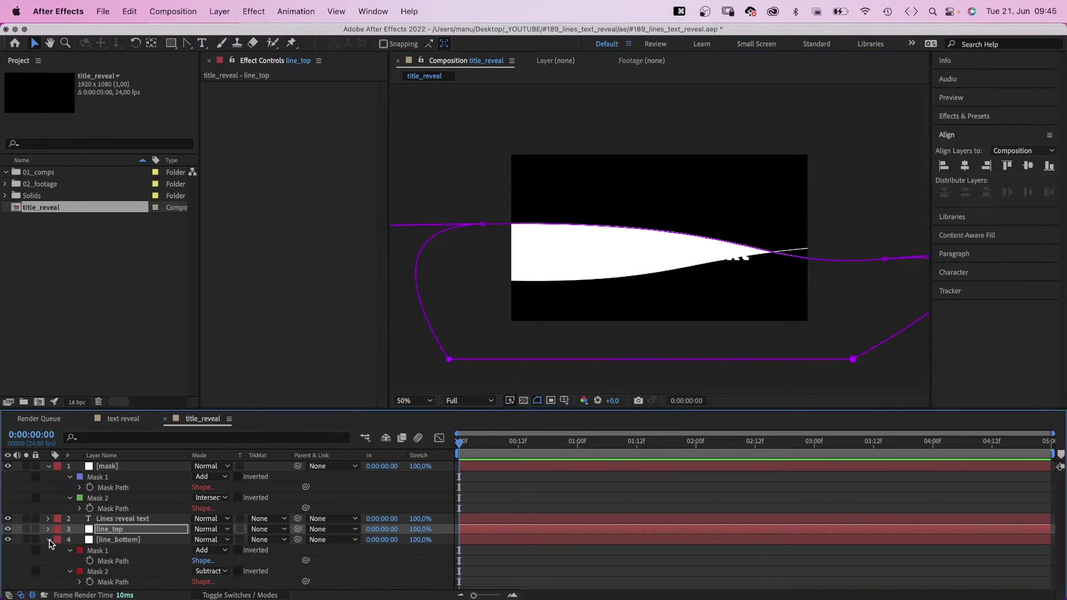
{"action": "left_click", "coordinate": [49, 540]}
{"action": "left_click", "coordinate": [167, 571]}
Set the track matte of the "Lines reveal text" layer to Alpha Matte using the mask layer
{"action": "left_click", "coordinate": [145, 519]}
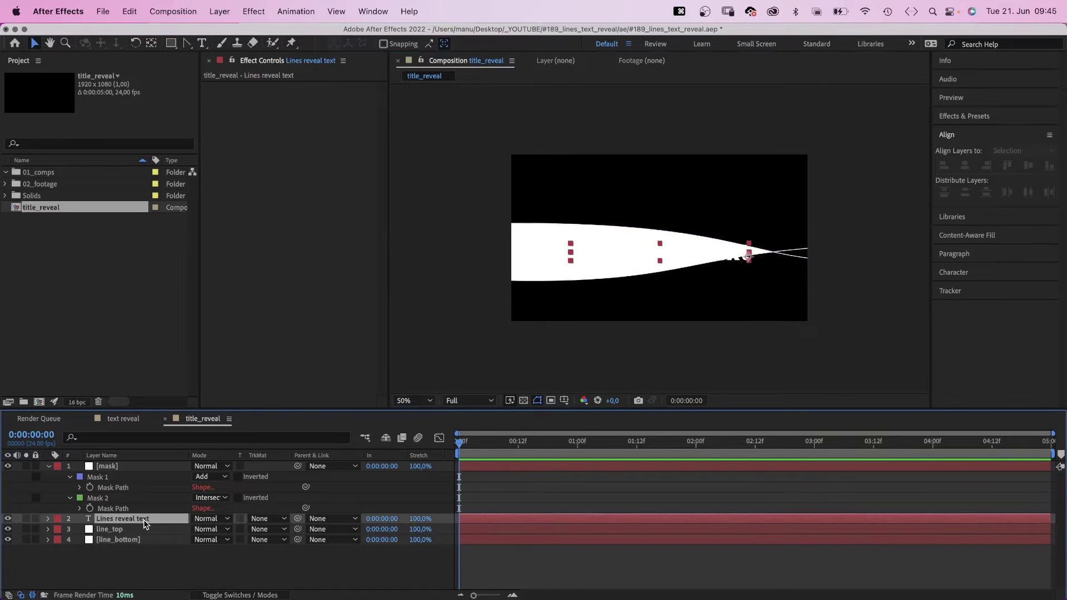
{"action": "left_click", "coordinate": [278, 519]}
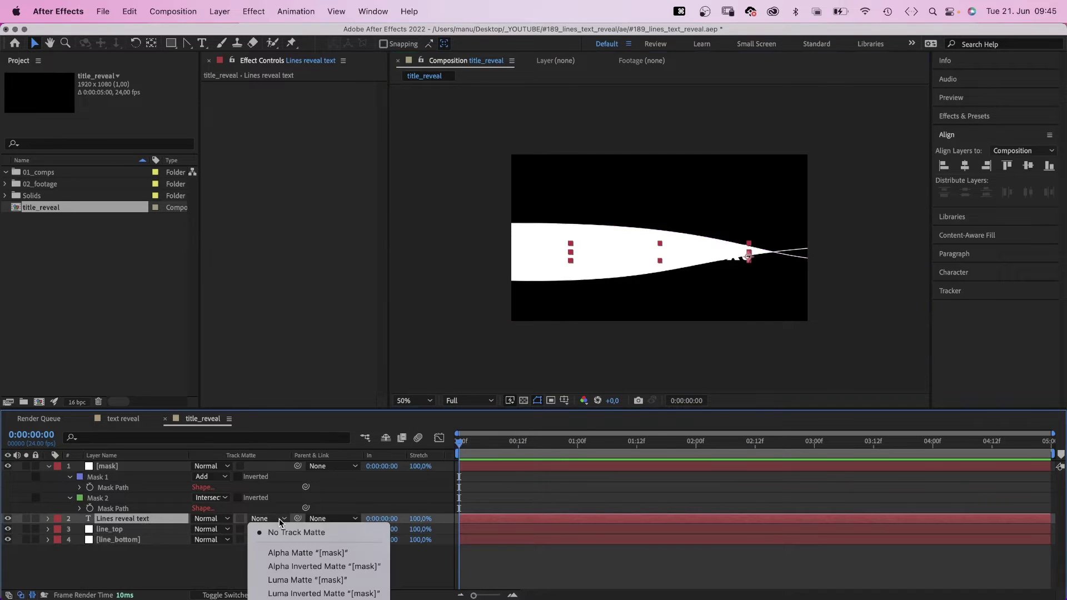
{"action": "left_click", "coordinate": [280, 553]}
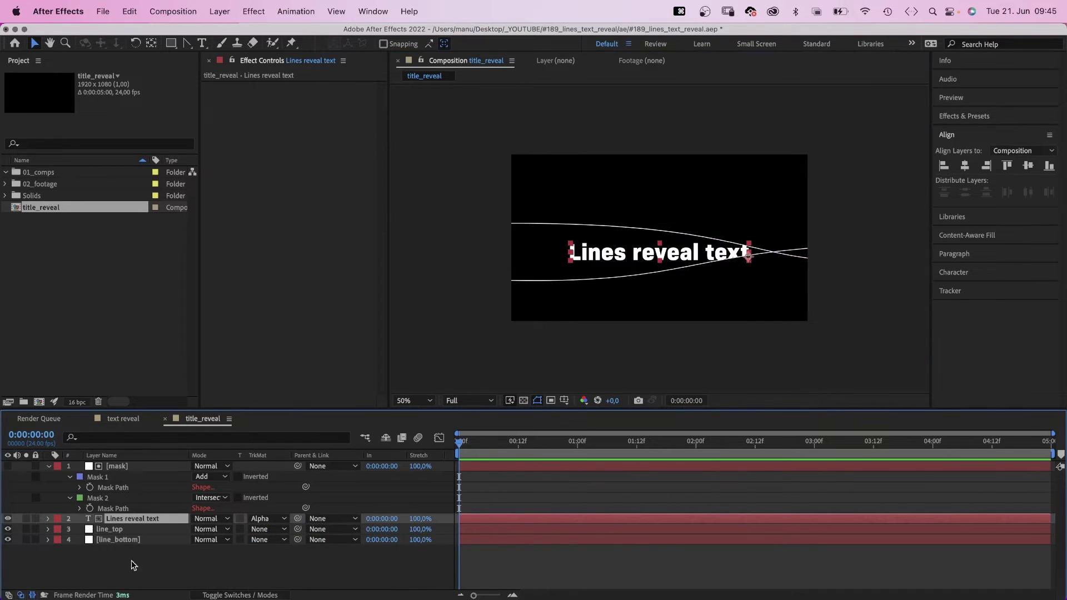
Adjust line_bottom's mask curve by shifting its right-hand point slightly to the left
{"action": "left_click", "coordinate": [110, 541]}
{"action": "mouse_move", "coordinate": [854, 246]}
{"action": "left_mouse_down"}
{"action": "mouse_move", "coordinate": [836, 228]}
{"action": "mouse_move", "coordinate": [838, 256]}
{"action": "mouse_move", "coordinate": [829, 229]}
{"action": "mouse_move", "coordinate": [834, 245]}
{"action": "left_mouse_up"}
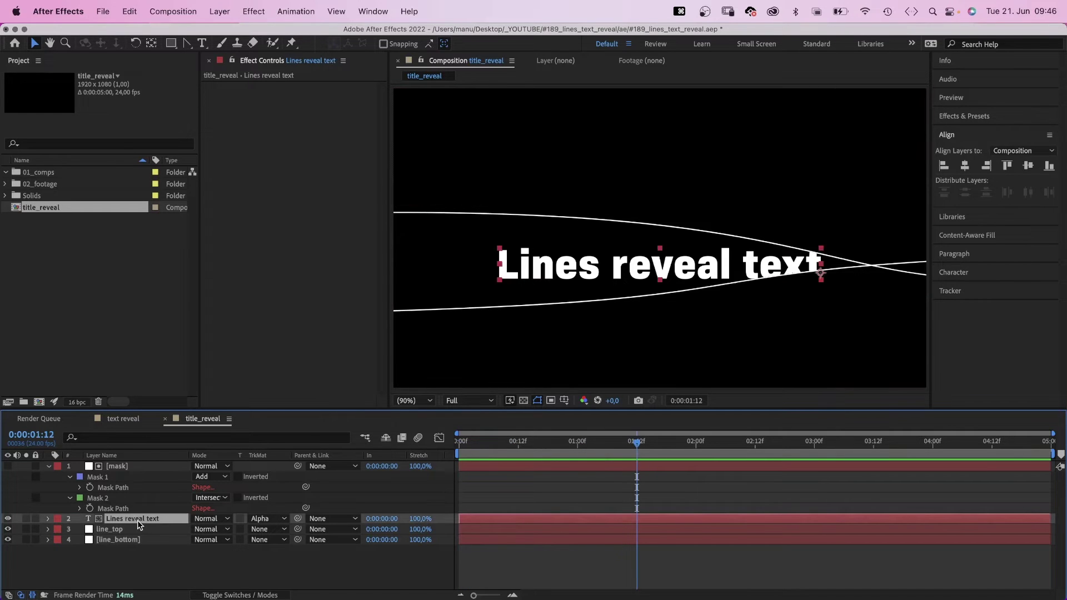
At 0:00:01:12, enable keyframes for the text layer's Position and for line_top's Mask 1 path
{"action": "key", "text": "p"}
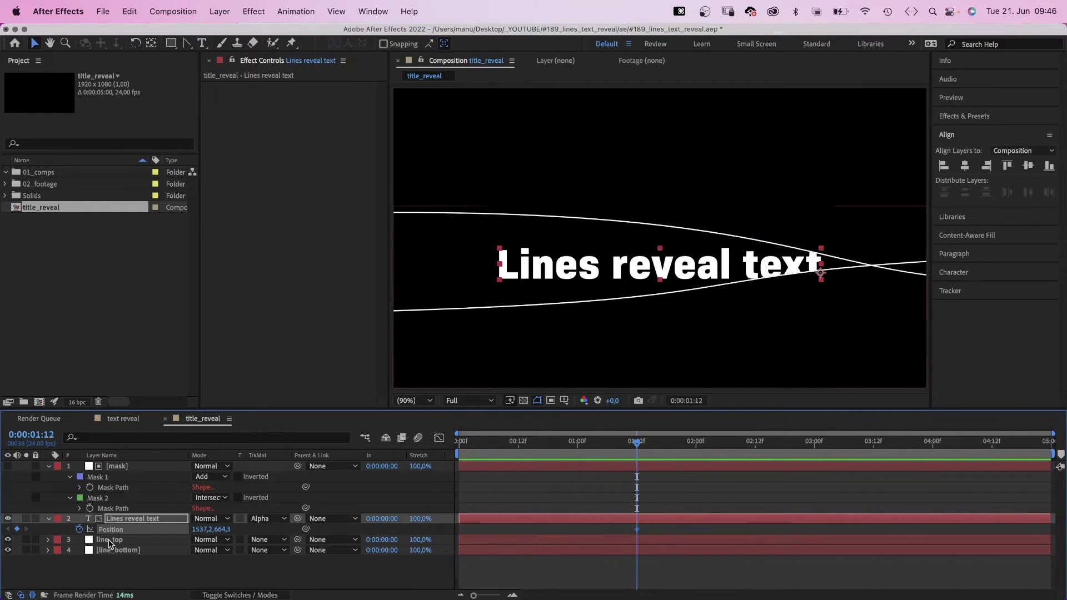
{"action": "left_click", "coordinate": [110, 541]}
{"action": "key", "text": "m"}
{"action": "key", "text": "m"}
{"action": "left_click", "coordinate": [84, 563]}
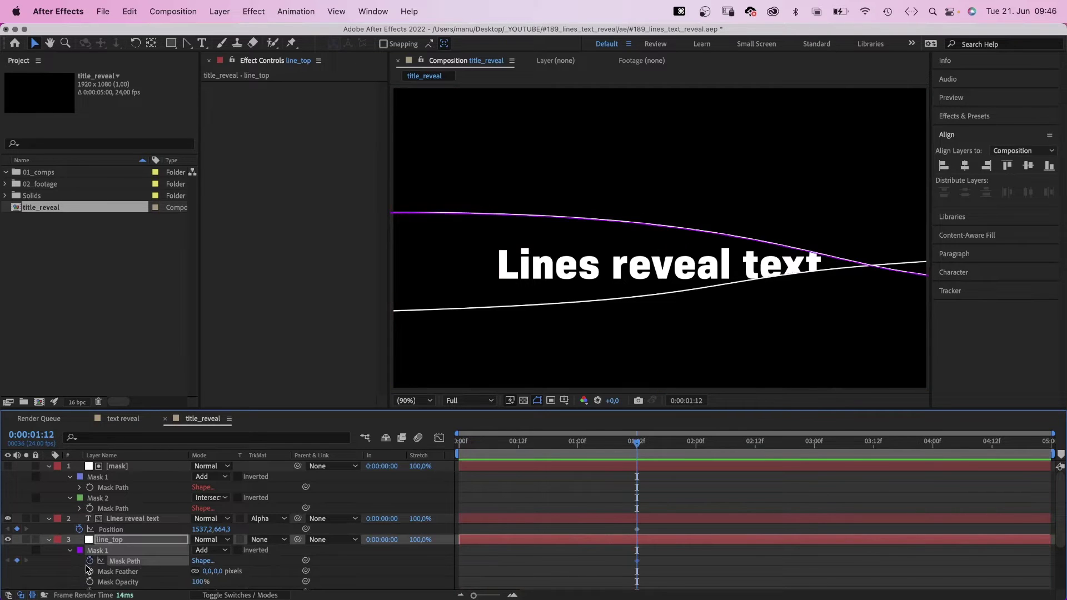
{"action": "left_click", "coordinate": [49, 539]}
Enable keyframes for line_bottom's Mask 1 path at 0:00:01:12
{"action": "left_click", "coordinate": [99, 550]}
{"action": "left_click", "coordinate": [48, 550]}
{"action": "scroll", "coordinate": [51, 567], "scroll_direction": "down", "scroll_amount": 4}
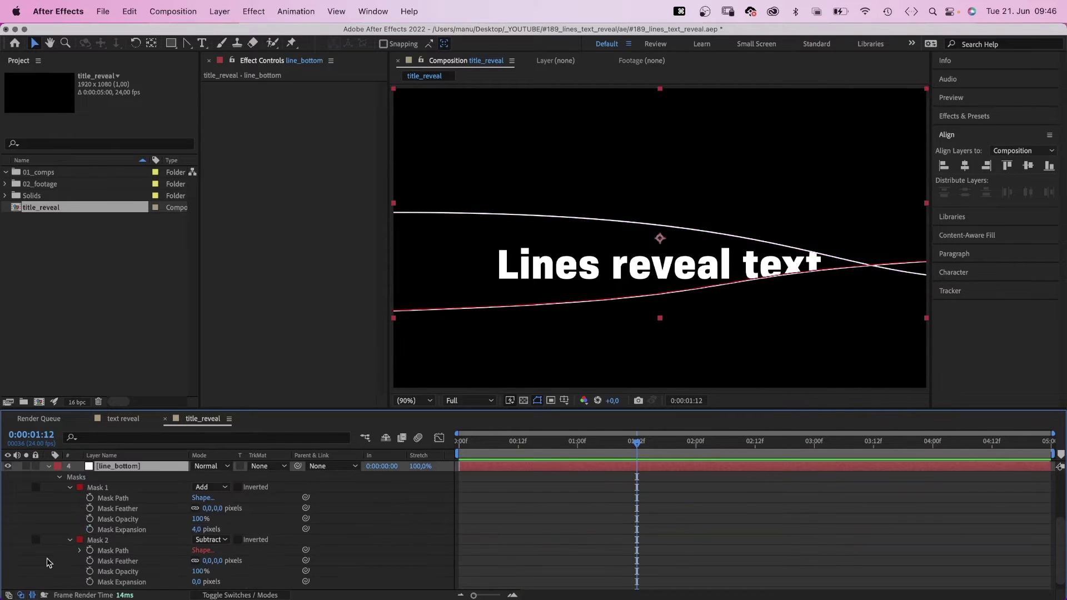
{"action": "left_click", "coordinate": [90, 499]}
{"action": "left_click", "coordinate": [113, 466]}
{"action": "left_click", "coordinate": [49, 466]}
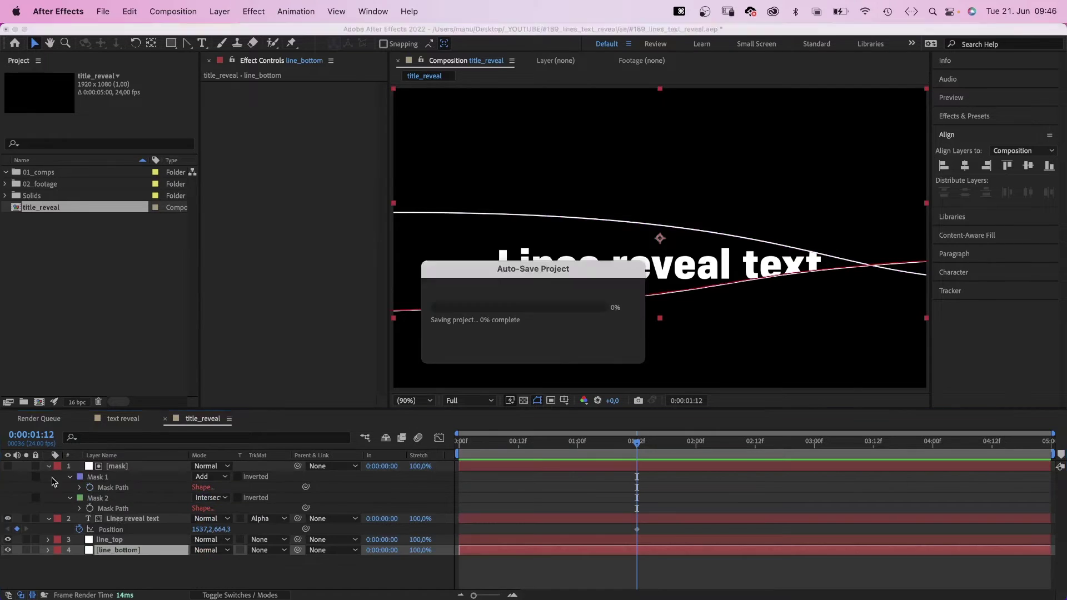
Collapse the mask layer and show only the keyframed properties of the text, line_top and line_bottom layers
{"action": "left_click", "coordinate": [115, 520], "text": "shift"}
{"action": "left_click", "coordinate": [49, 466]}
{"action": "key", "text": "u"}
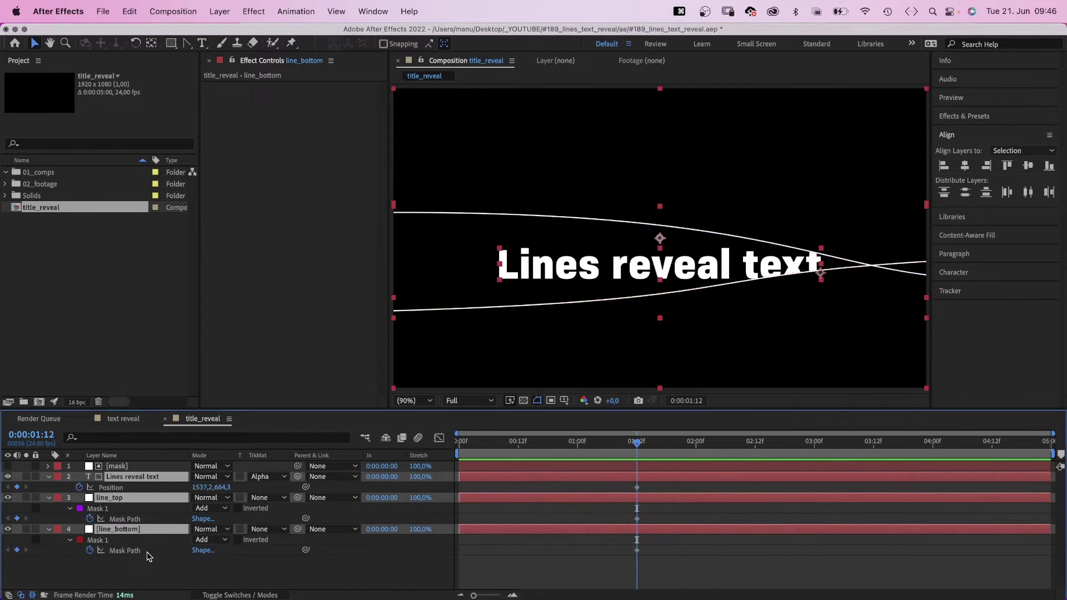
At the first frame, reshape line_top's mask curve into a nearly flat line just below the middle of the composition
{"action": "key", "text": "Home"}
{"action": "left_click", "coordinate": [414, 400]}
{"action": "left_click", "coordinate": [424, 520]}
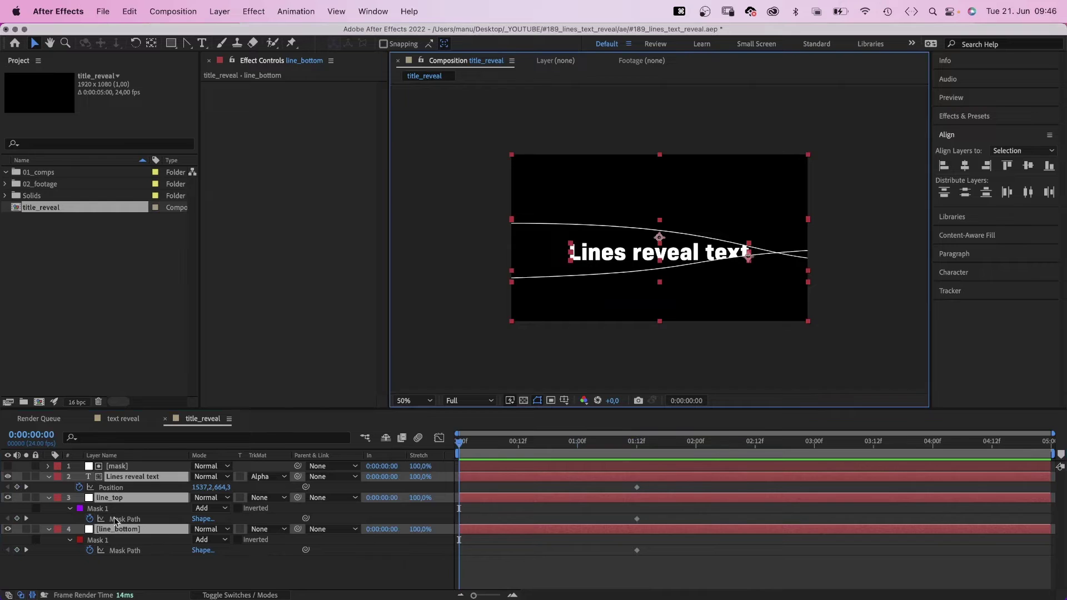
{"action": "left_click", "coordinate": [116, 519]}
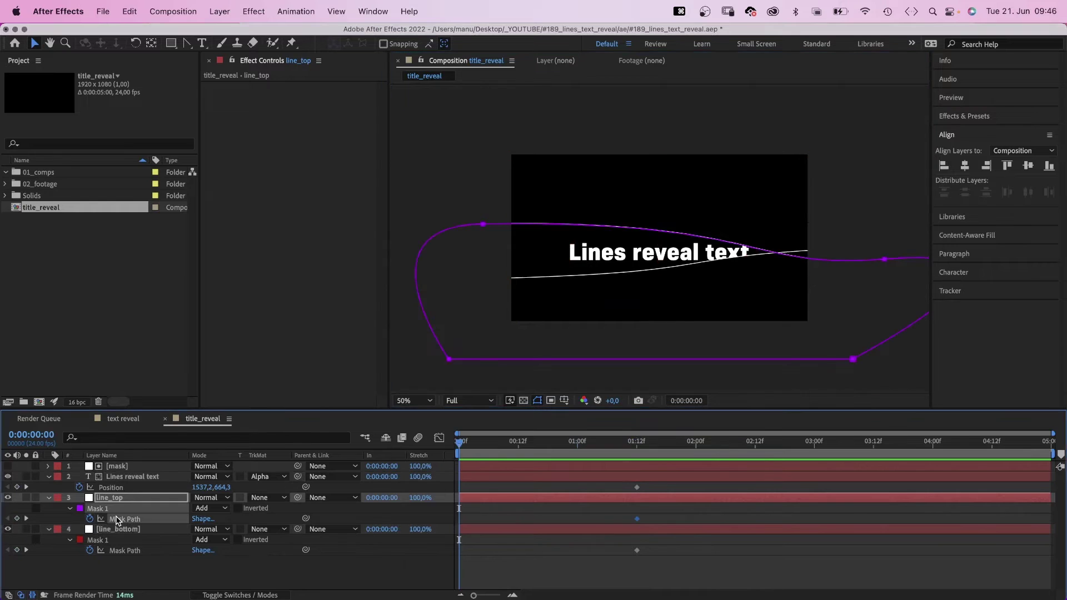
{"action": "left_click_drag", "start_coordinate": [522, 187], "coordinate": [467, 239]}
{"action": "left_click_drag", "start_coordinate": [764, 220], "coordinate": [676, 313]}
{"action": "left_click_drag", "start_coordinate": [757, 271], "coordinate": [742, 232]}
{"action": "left_click_drag", "start_coordinate": [483, 224], "coordinate": [424, 241]}
{"action": "left_click_drag", "start_coordinate": [617, 330], "coordinate": [619, 307]}
At the first frame, flatten line_bottom's mask curve close to line_top's and fine-tune line_top so the two lines cross near the right edge
{"action": "left_click", "coordinate": [125, 551]}
{"action": "left_click_drag", "start_coordinate": [536, 233], "coordinate": [417, 292]}
{"action": "left_click_drag", "start_coordinate": [435, 276], "coordinate": [436, 248]}
{"action": "left_click_drag", "start_coordinate": [836, 247], "coordinate": [835, 264]}
{"action": "left_click_drag", "start_coordinate": [648, 267], "coordinate": [653, 269]}
{"action": "left_click", "coordinate": [98, 508]}
{"action": "left_click_drag", "start_coordinate": [742, 232], "coordinate": [730, 254]}
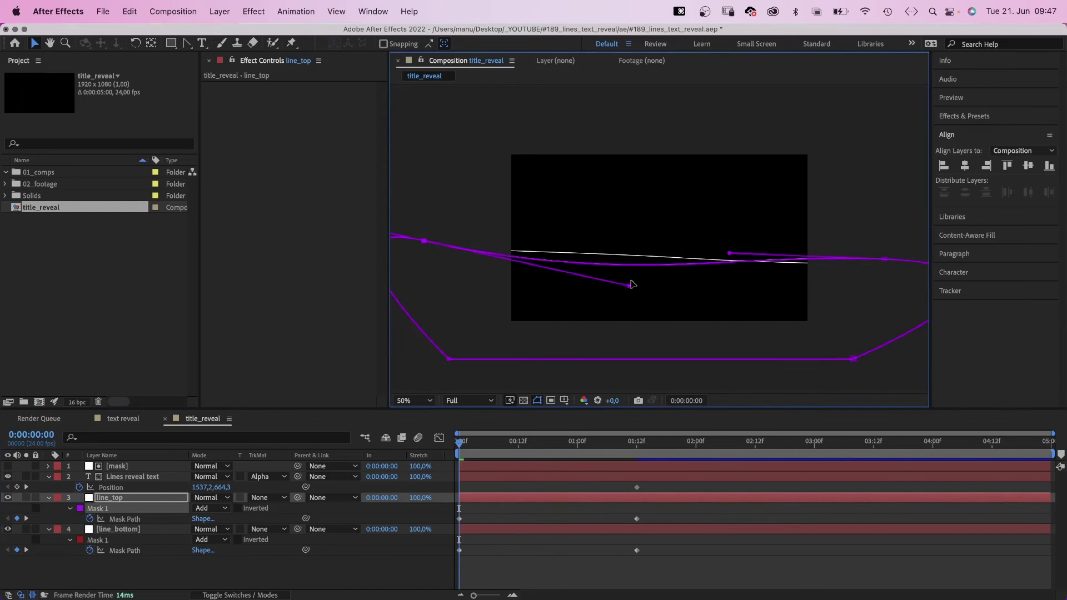
At the first frame, move the text off to the right by setting its X position to about 2500
{"action": "left_click_drag", "start_coordinate": [200, 488], "coordinate": [212, 487]}
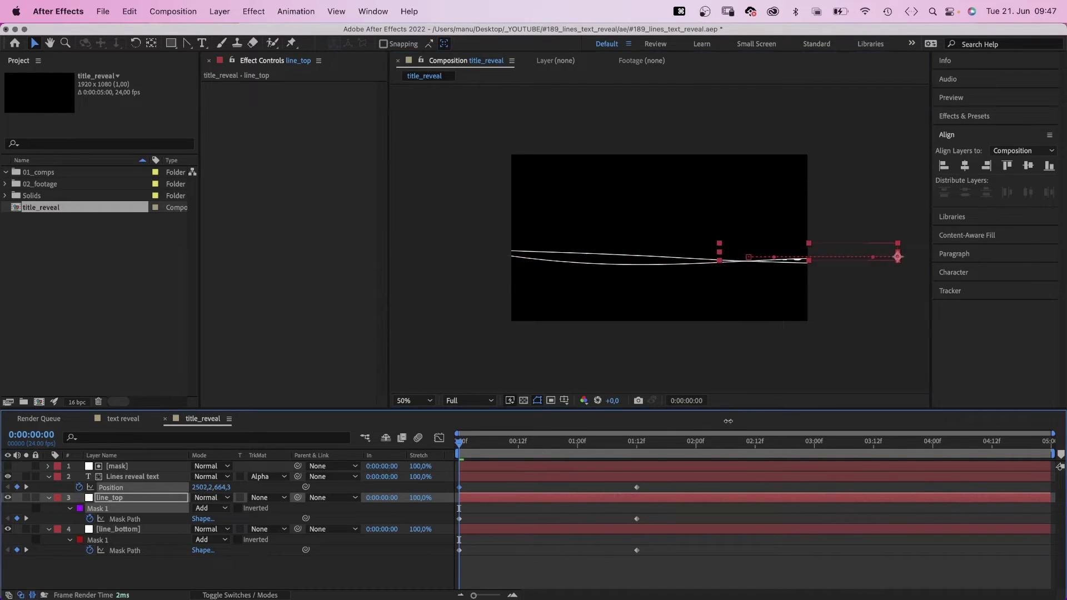
{"action": "key", "text": "super+Up"}
{"action": "key", "text": "Left"}
At 0:00:03:12, set the text's X position to 1502,2 and reshape line_top's mask curve so it descends further right
{"action": "left_click_drag", "start_coordinate": [472, 449], "coordinate": [654, 449]}
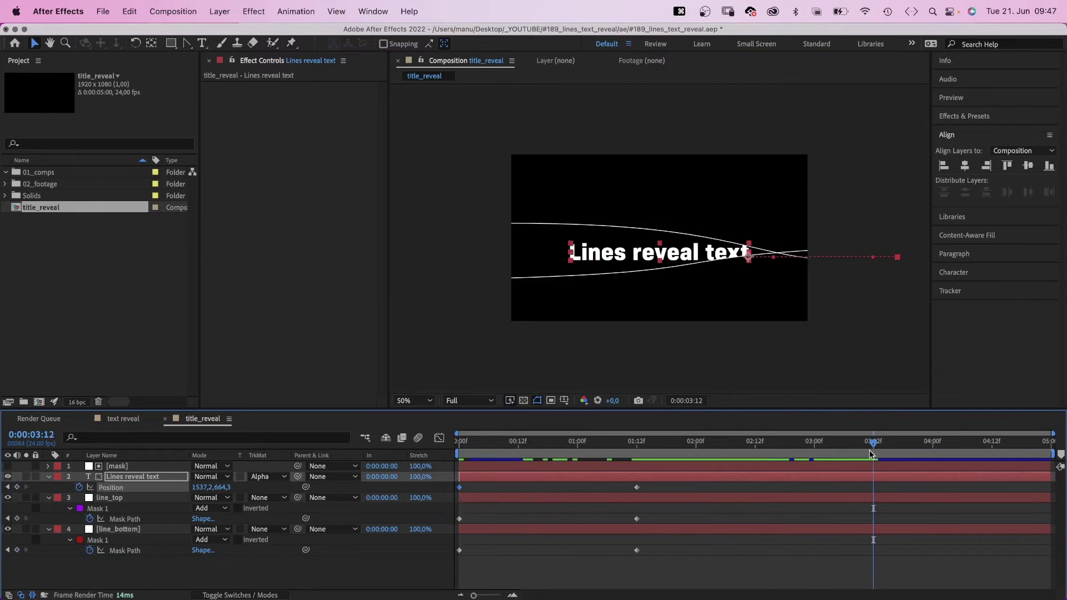
{"action": "left_click_drag", "start_coordinate": [201, 489], "coordinate": [178, 487]}
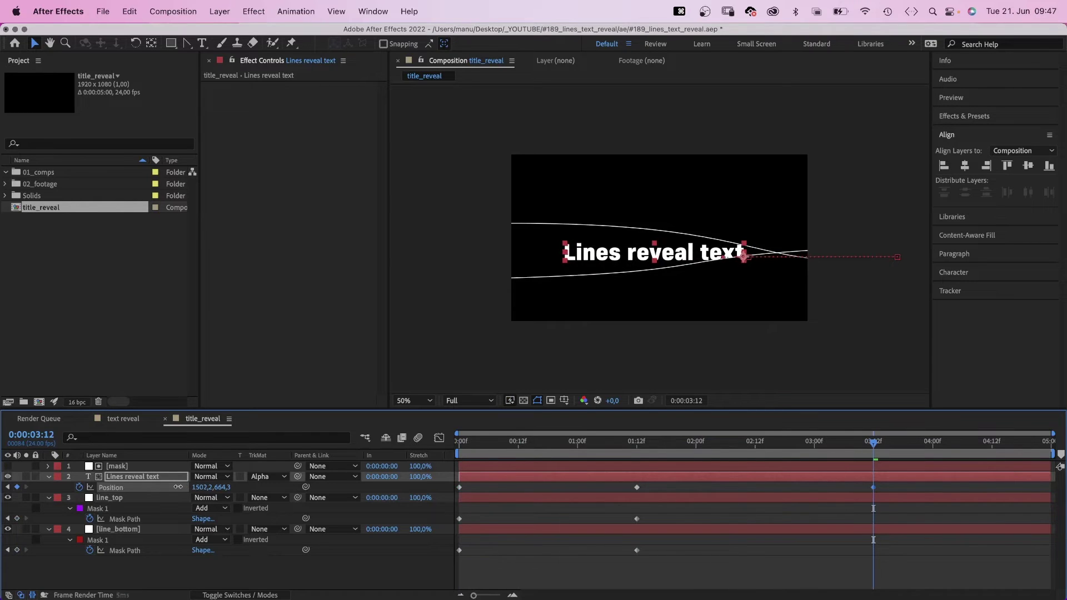
{"action": "left_click", "coordinate": [115, 508]}
{"action": "left_click_drag", "start_coordinate": [882, 260], "coordinate": [900, 252]}
{"action": "left_click_drag", "start_coordinate": [485, 224], "coordinate": [504, 231]}
At 0:00:03:12, reshape line_bottom's mask curve so it meets line_top at the right edge of the frame
{"action": "left_click", "coordinate": [123, 550]}
{"action": "left_click_drag", "start_coordinate": [735, 273], "coordinate": [752, 281]}
{"action": "left_click_drag", "start_coordinate": [653, 258], "coordinate": [735, 266]}
{"action": "left_click_drag", "start_coordinate": [753, 281], "coordinate": [721, 278]}
{"action": "left_click_drag", "start_coordinate": [839, 249], "coordinate": [832, 246]}
{"action": "left_click", "coordinate": [245, 559]}
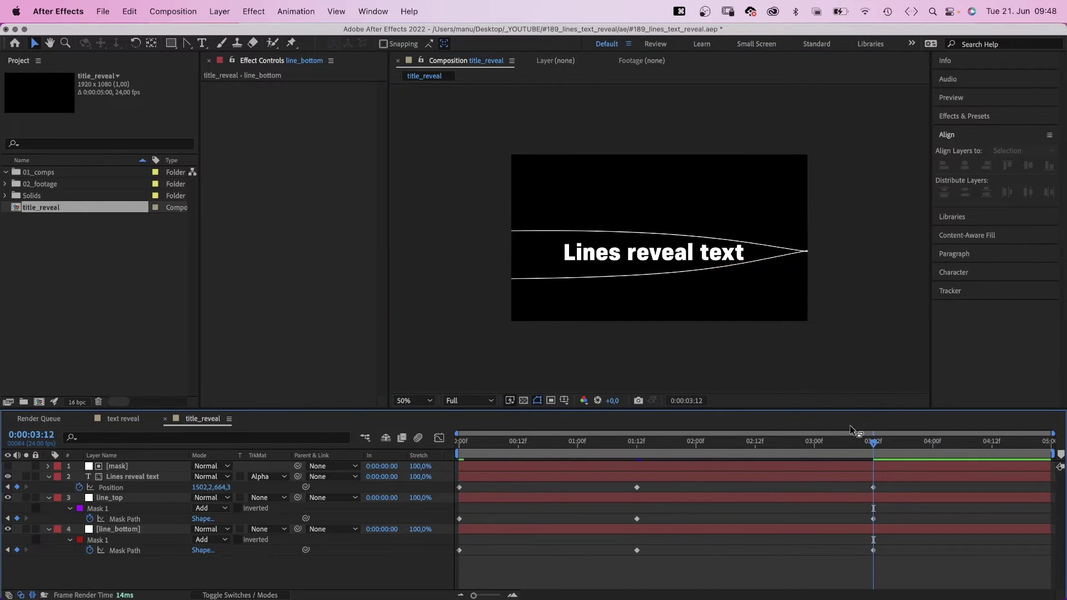
Straighten the text's motion path between its 0:00:01:12 and 0:00:03:12 keyframes with the Convert Vertex tool, and preview the animation
{"action": "mouse_move", "coordinate": [870, 445]}
{"action": "left_mouse_down"}
{"action": "mouse_move", "coordinate": [459, 472]}
{"action": "mouse_move", "coordinate": [467, 483]}
{"action": "mouse_move", "coordinate": [877, 447]}
{"action": "left_mouse_up"}
{"action": "left_click_drag", "start_coordinate": [886, 485], "coordinate": [601, 500]}
{"action": "left_click", "coordinate": [639, 448]}
{"action": "left_click_drag", "start_coordinate": [640, 449], "coordinate": [765, 457]}
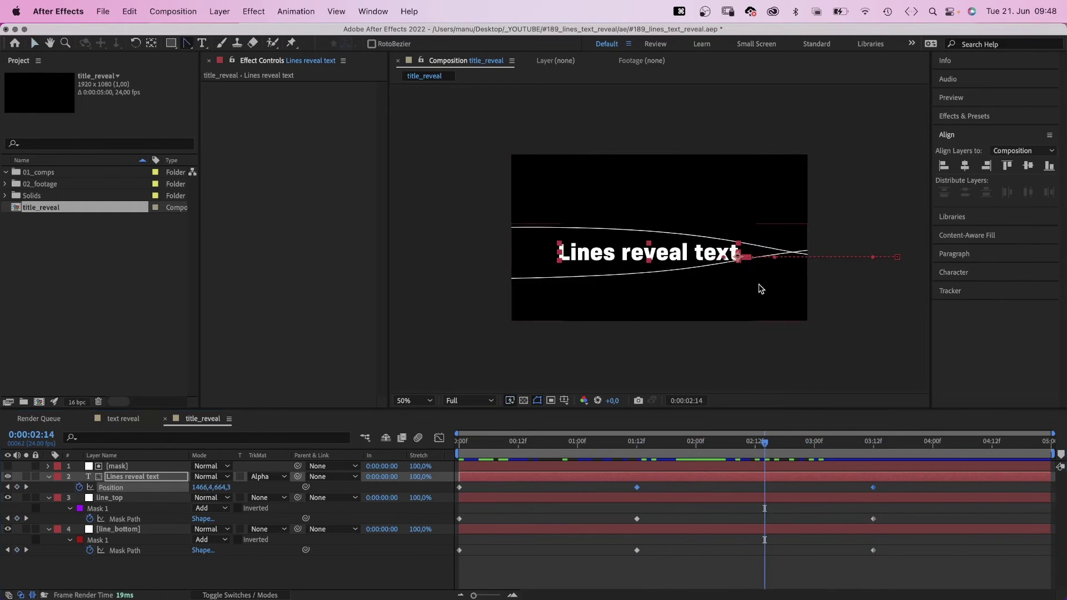
{"action": "left_click_drag", "start_coordinate": [746, 260], "coordinate": [754, 260]}
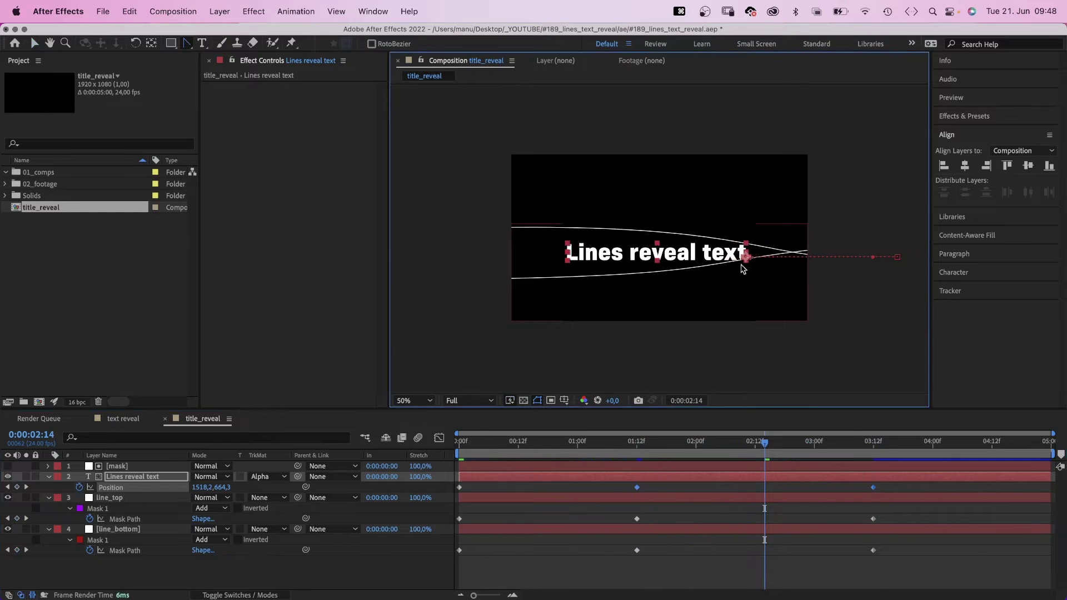
{"action": "key", "text": "space"}
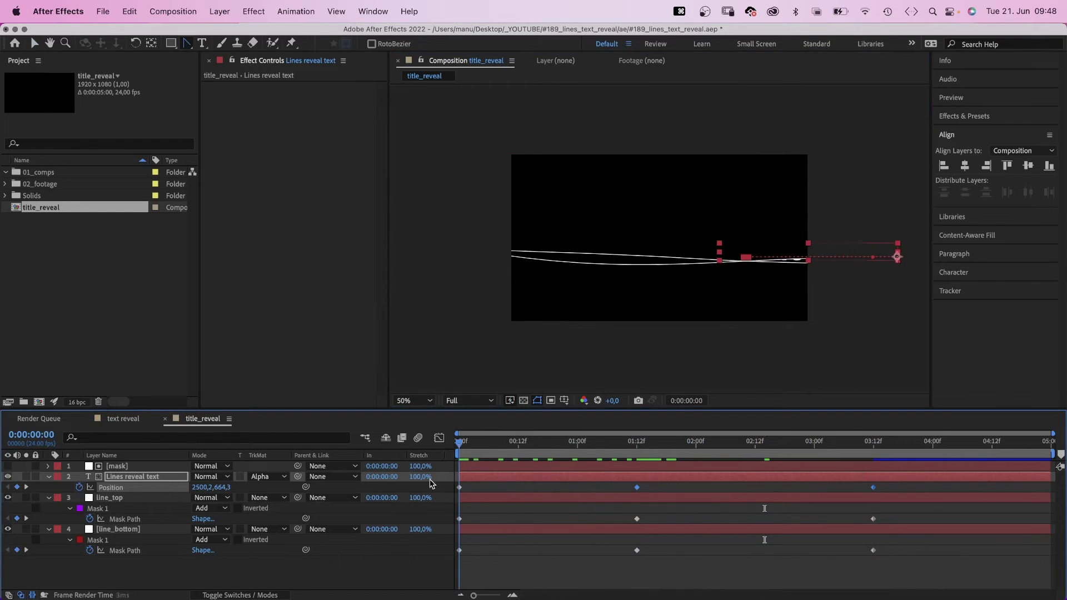
At 0:00:04:23, shift the text left by setting its X position to 533,2
{"action": "left_click_drag", "start_coordinate": [766, 463], "coordinate": [880, 457]}
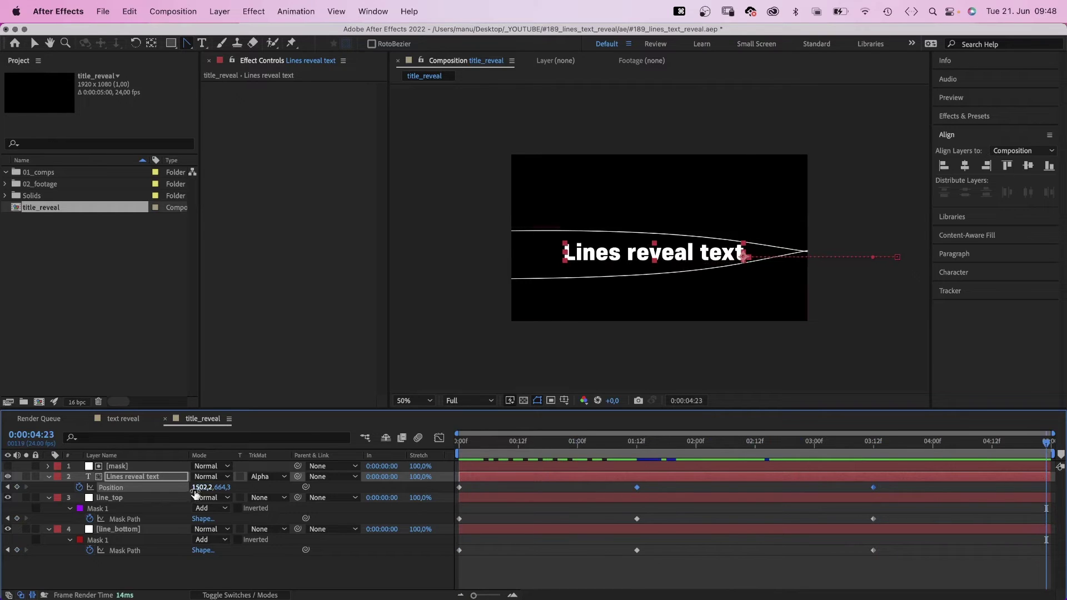
{"action": "left_click_drag", "start_coordinate": [197, 487], "coordinate": [13, 488]}
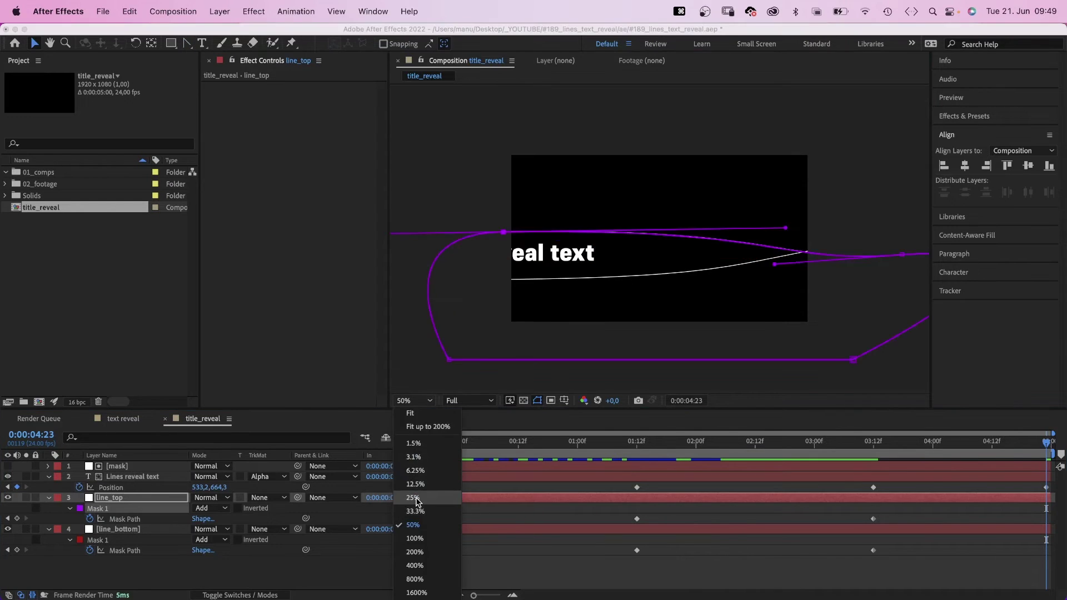
At 0:00:04:23, reshape line_top's mask curve below the frame and line_bottom's mask curve above the frame
{"action": "left_click", "coordinate": [418, 499]}
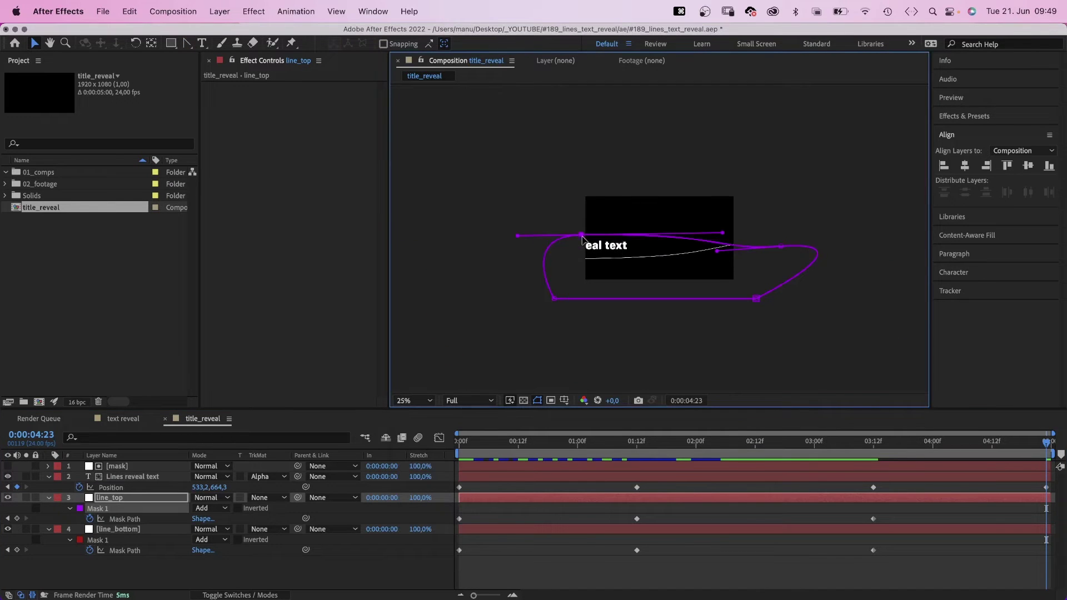
{"action": "left_click_drag", "start_coordinate": [582, 235], "coordinate": [600, 356]}
{"action": "left_click_drag", "start_coordinate": [781, 246], "coordinate": [844, 281]}
{"action": "left_click", "coordinate": [114, 549]}
{"action": "left_click_drag", "start_coordinate": [566, 259], "coordinate": [587, 225]}
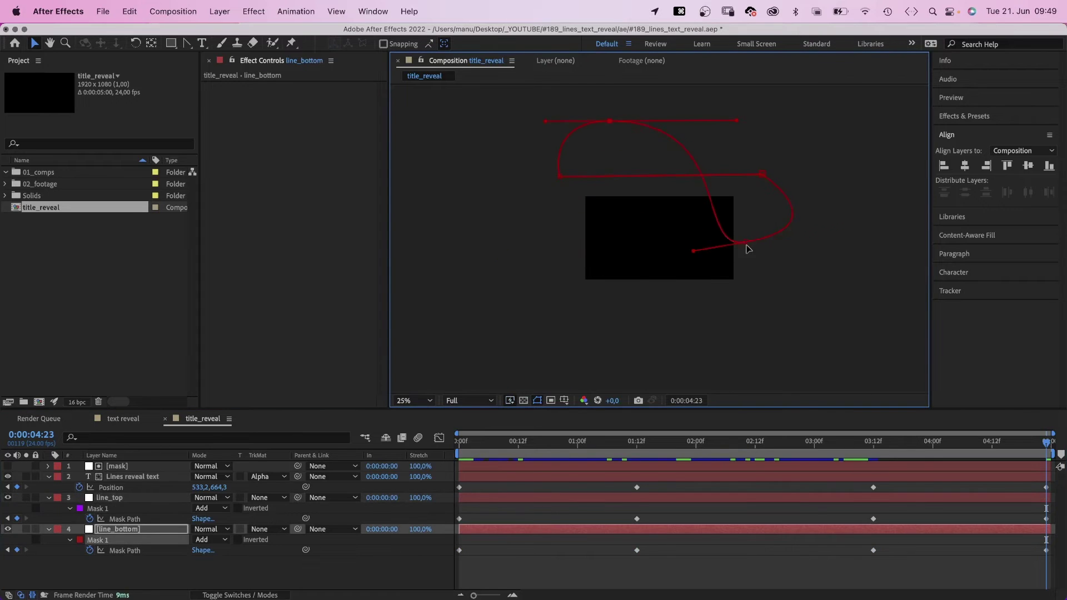
At 0:00:04:23, move line_top's lower mask corners farther down and readjust its upper curve points
{"action": "left_click_drag", "start_coordinate": [891, 440], "coordinate": [964, 443]}
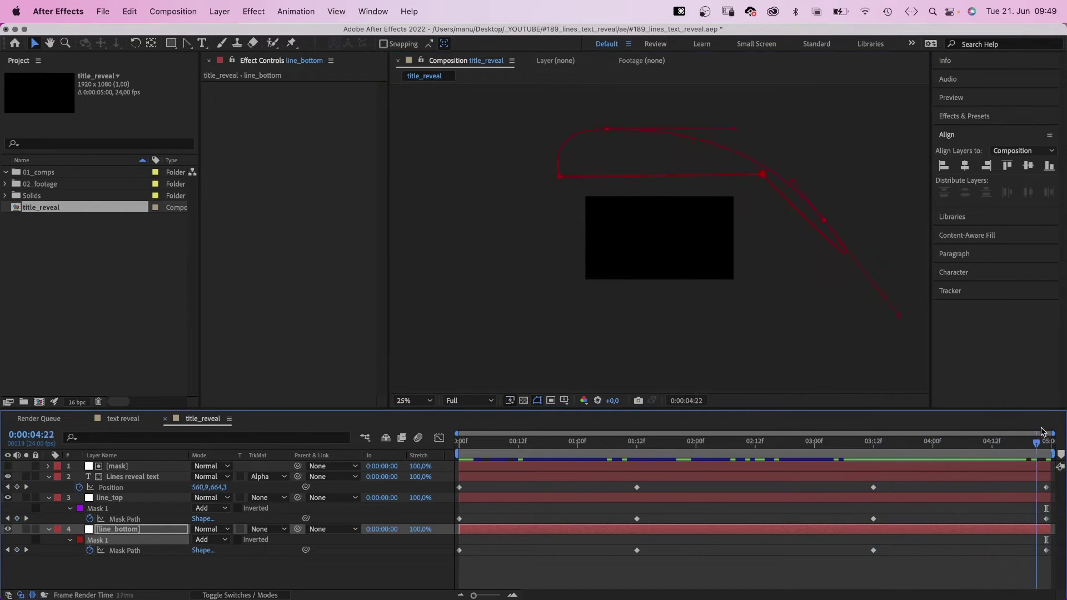
{"action": "left_click_drag", "start_coordinate": [1038, 542], "coordinate": [1054, 555]}
{"action": "left_click_drag", "start_coordinate": [1041, 506], "coordinate": [1054, 524]}
{"action": "left_click", "coordinate": [537, 289]}
{"action": "left_click_drag", "start_coordinate": [553, 298], "coordinate": [564, 373]}
{"action": "left_click_drag", "start_coordinate": [756, 299], "coordinate": [767, 348]}
{"action": "left_click_drag", "start_coordinate": [867, 281], "coordinate": [846, 238]}
{"action": "left_click_drag", "start_coordinate": [599, 357], "coordinate": [629, 388]}
Fit the composition in the viewer and preview the line and text animation from 0:00:00:00
{"action": "left_click", "coordinate": [874, 448]}
{"action": "left_click_drag", "start_coordinate": [874, 452], "coordinate": [402, 440]}
{"action": "left_click", "coordinate": [413, 401]}
{"action": "left_click", "coordinate": [409, 425]}
{"action": "left_click", "coordinate": [382, 576]}
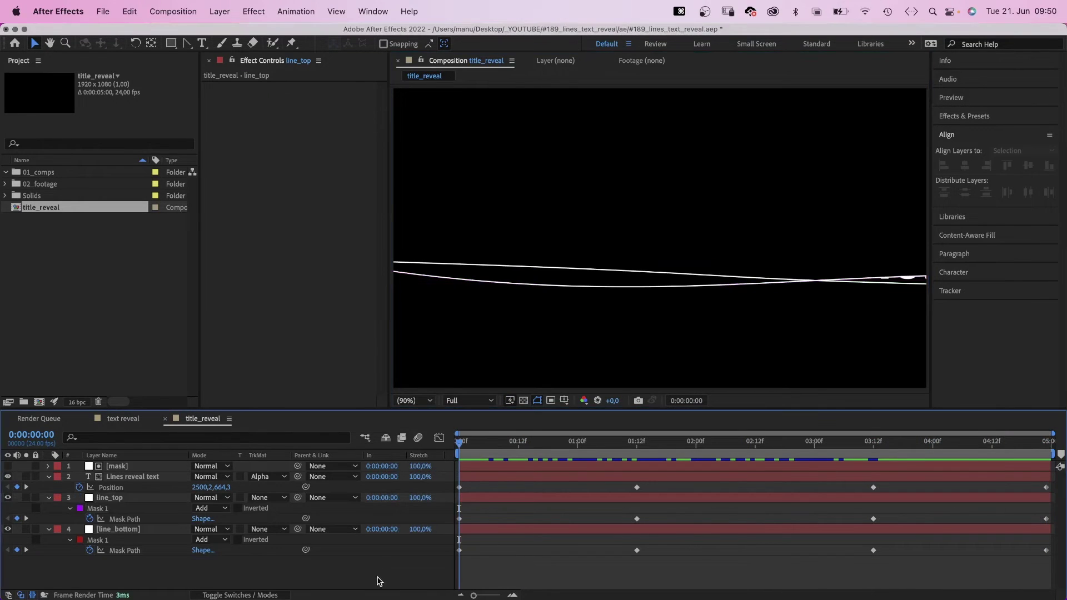
{"action": "key", "text": "space"}
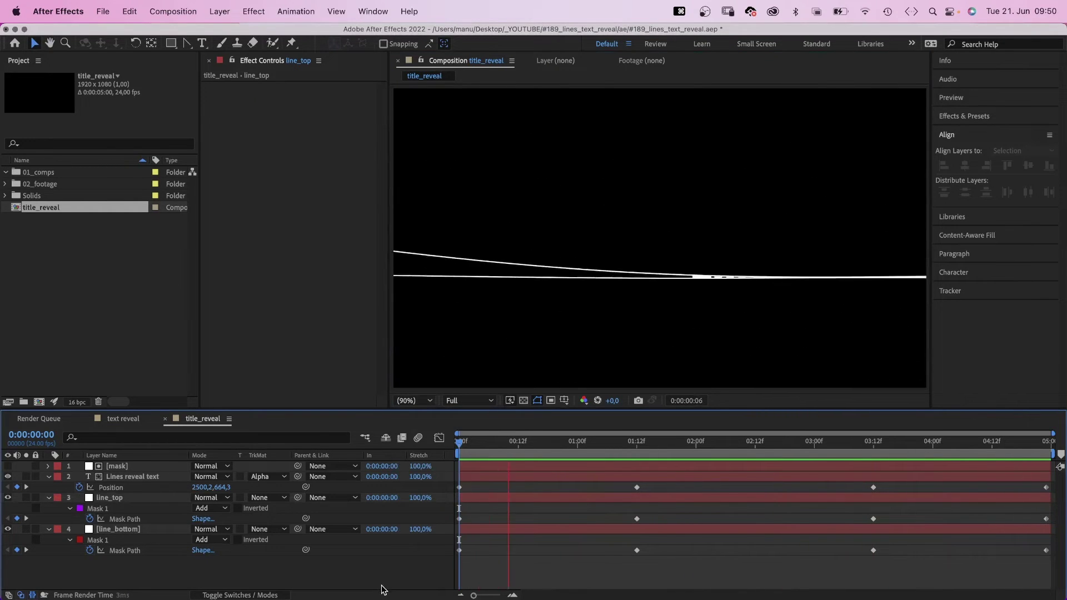
{"action": "left_click", "coordinate": [560, 446]}
{"action": "left_click_drag", "start_coordinate": [561, 445], "coordinate": [460, 444]}
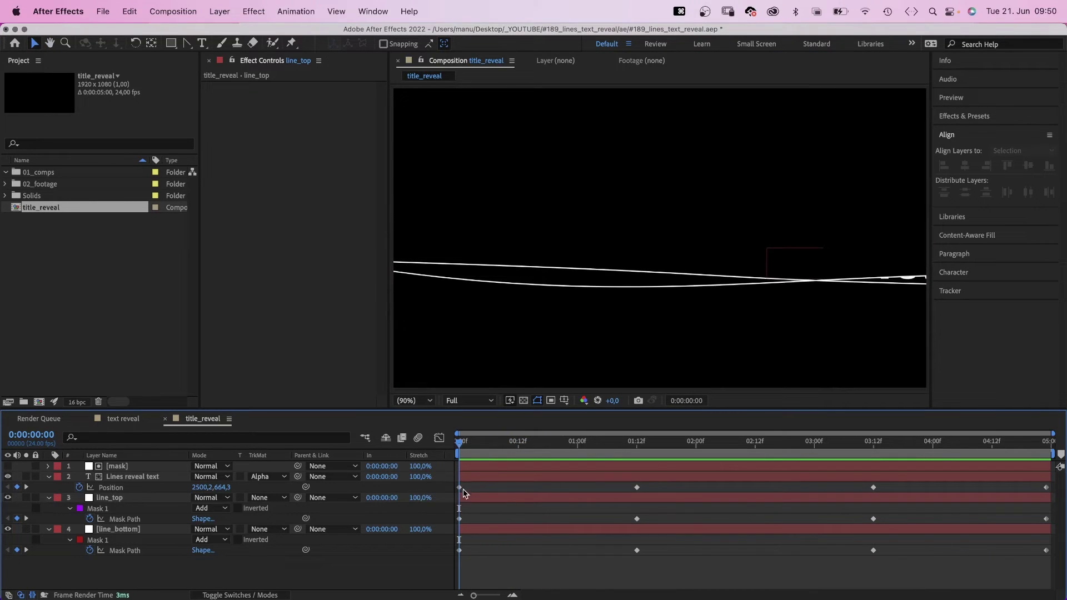
In the Graph Editor, ease the text's Position strongly into the 0:00:01:12 keyframe and out of the 0:00:03:12 keyframe
{"action": "left_click_drag", "start_coordinate": [440, 485], "coordinate": [1054, 490]}
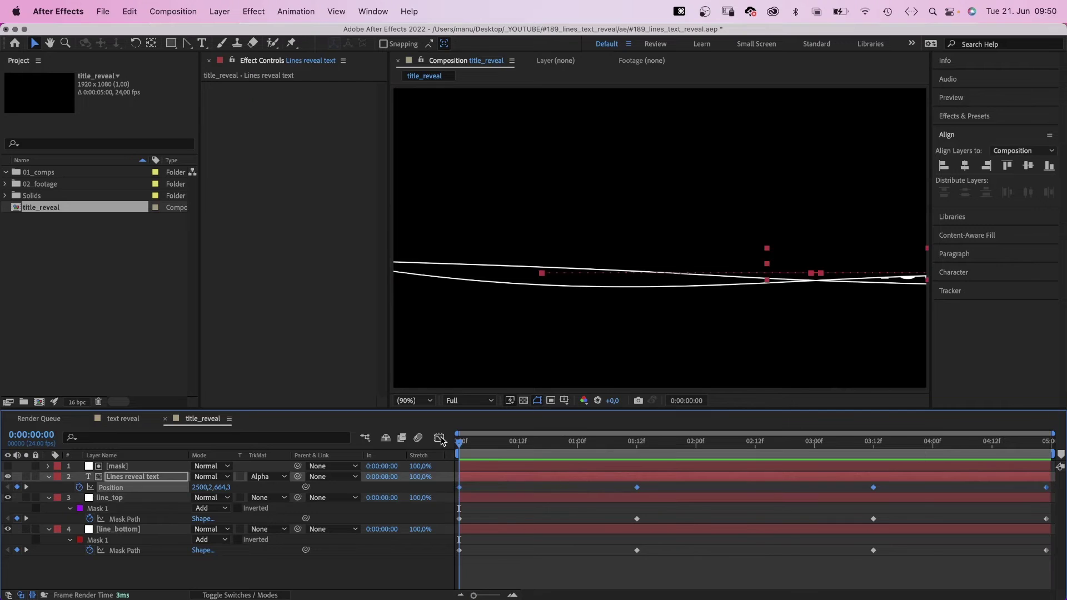
{"action": "left_click", "coordinate": [439, 439]}
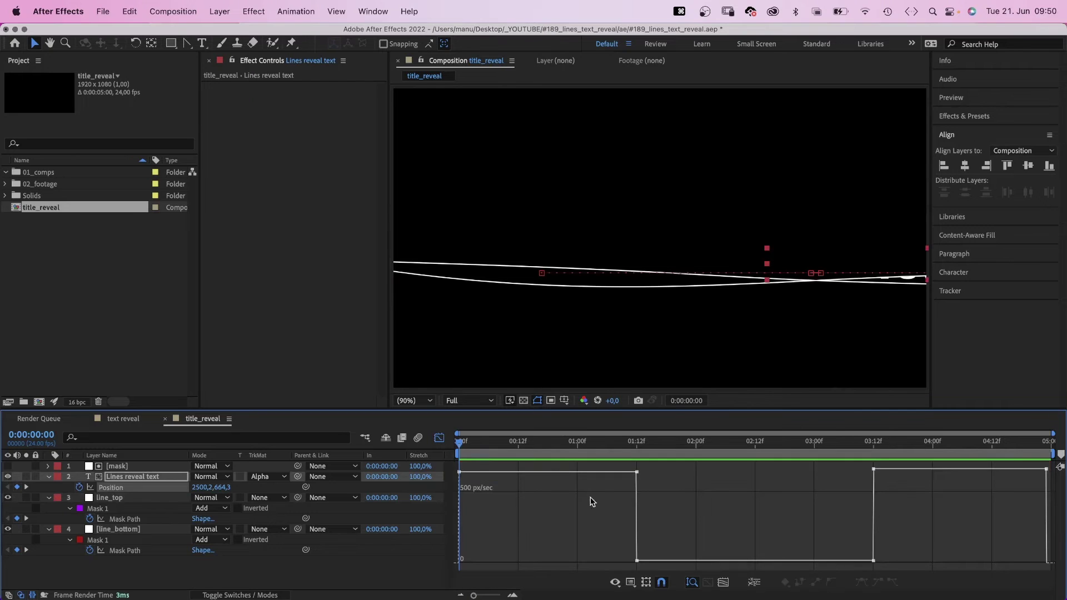
{"action": "left_click", "coordinate": [637, 472]}
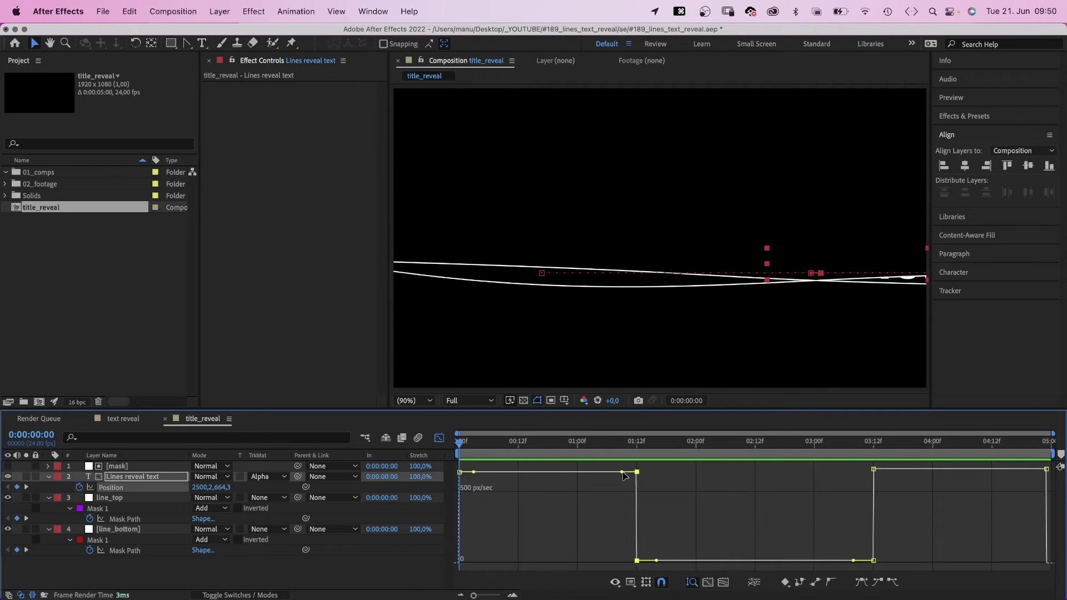
{"action": "left_click_drag", "start_coordinate": [623, 473], "coordinate": [462, 563]}
{"action": "left_click", "coordinate": [874, 554]}
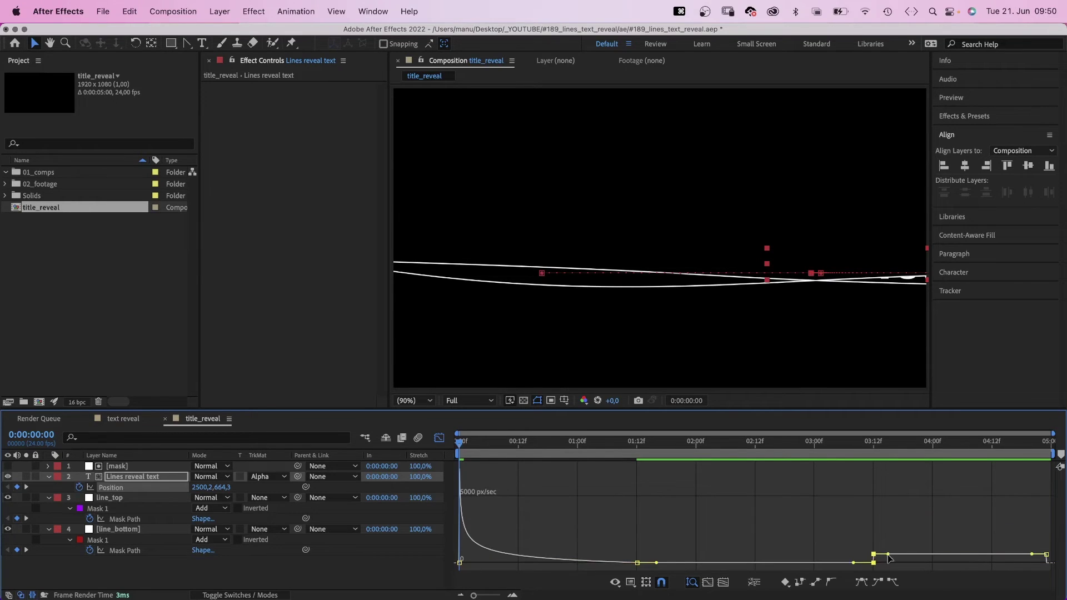
{"action": "left_click_drag", "start_coordinate": [889, 555], "coordinate": [1035, 552]}
{"action": "left_click", "coordinate": [871, 448]}
{"action": "left_click_drag", "start_coordinate": [502, 449], "coordinate": [438, 461]}
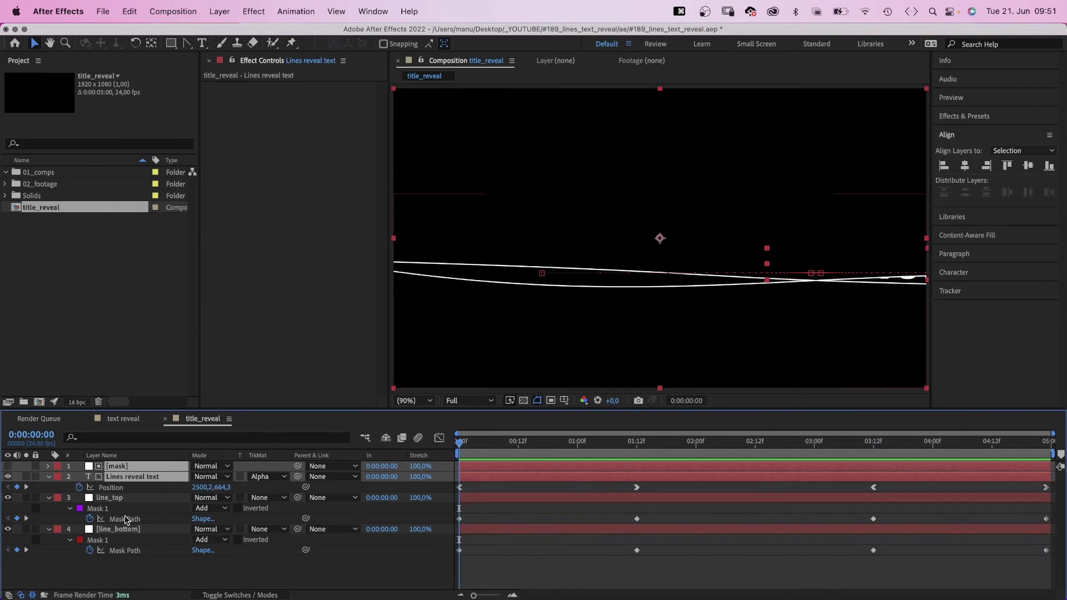
Ease line_top's Mask Path speed curve around the 0:00:01:12 and 0:00:03:12 keyframes in the Graph Editor
{"action": "left_click", "coordinate": [123, 519]}
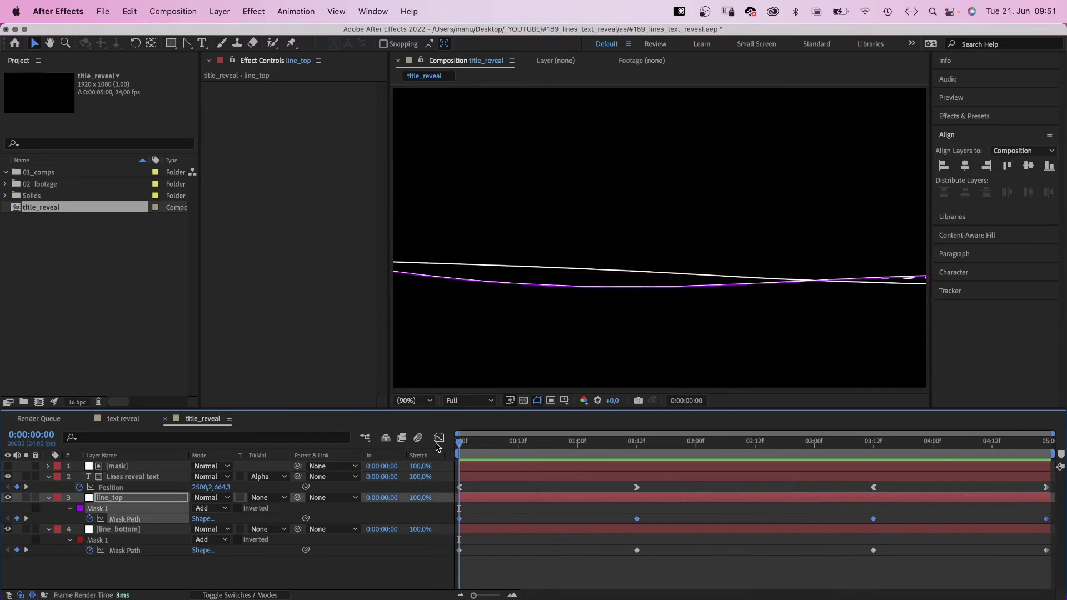
{"action": "left_click", "coordinate": [438, 439]}
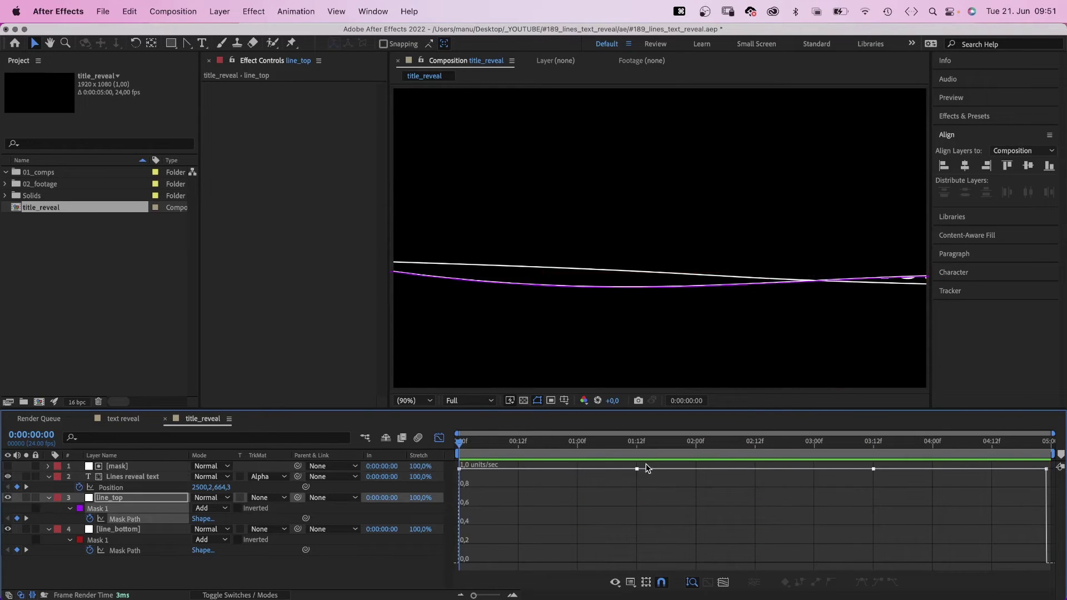
{"action": "left_click_drag", "start_coordinate": [622, 470], "coordinate": [517, 543]}
{"action": "left_click_drag", "start_coordinate": [657, 537], "coordinate": [675, 558]}
{"action": "left_click_drag", "start_coordinate": [854, 536], "coordinate": [959, 557]}
Ease line_bottom's Mask Path speed curve around the 0:00:01:12 and 0:00:03:12 keyframes, and preview the animation
{"action": "left_click", "coordinate": [124, 550]}
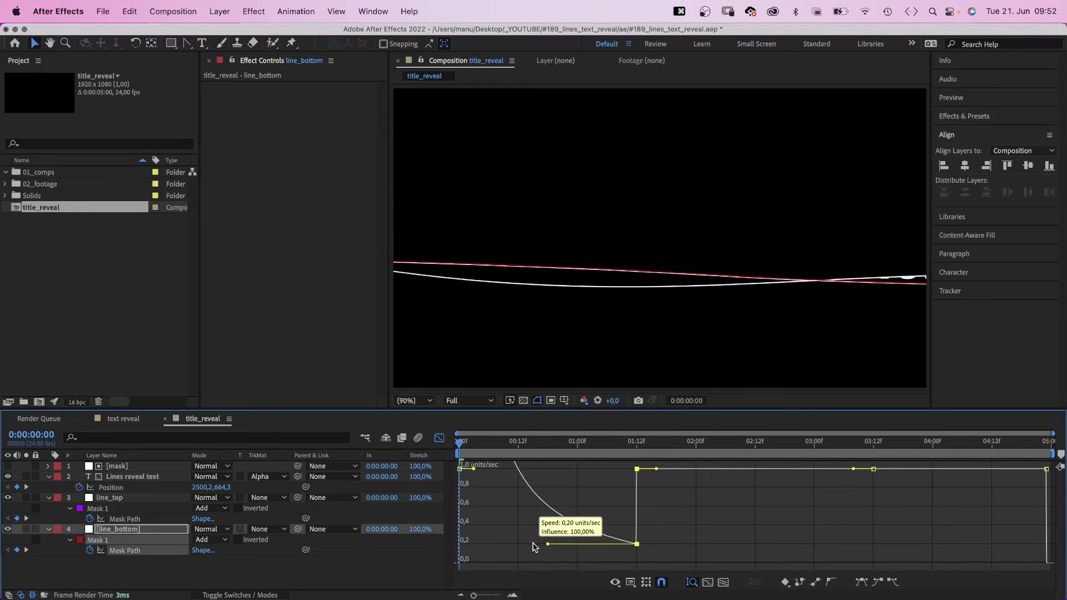
{"action": "left_click", "coordinate": [637, 557]}
{"action": "left_click_drag", "start_coordinate": [664, 557], "coordinate": [679, 557]}
{"action": "left_click_drag", "start_coordinate": [854, 538], "coordinate": [834, 557]}
{"action": "left_click_drag", "start_coordinate": [888, 537], "coordinate": [941, 557]}
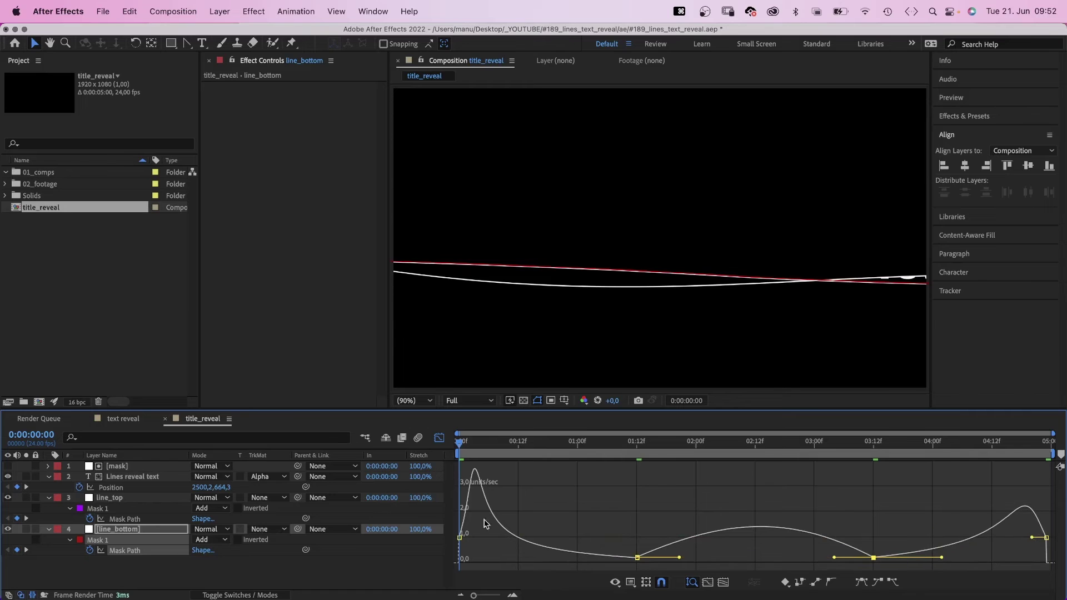
{"action": "left_click_drag", "start_coordinate": [492, 442], "coordinate": [458, 446]}
{"action": "key", "text": "space"}
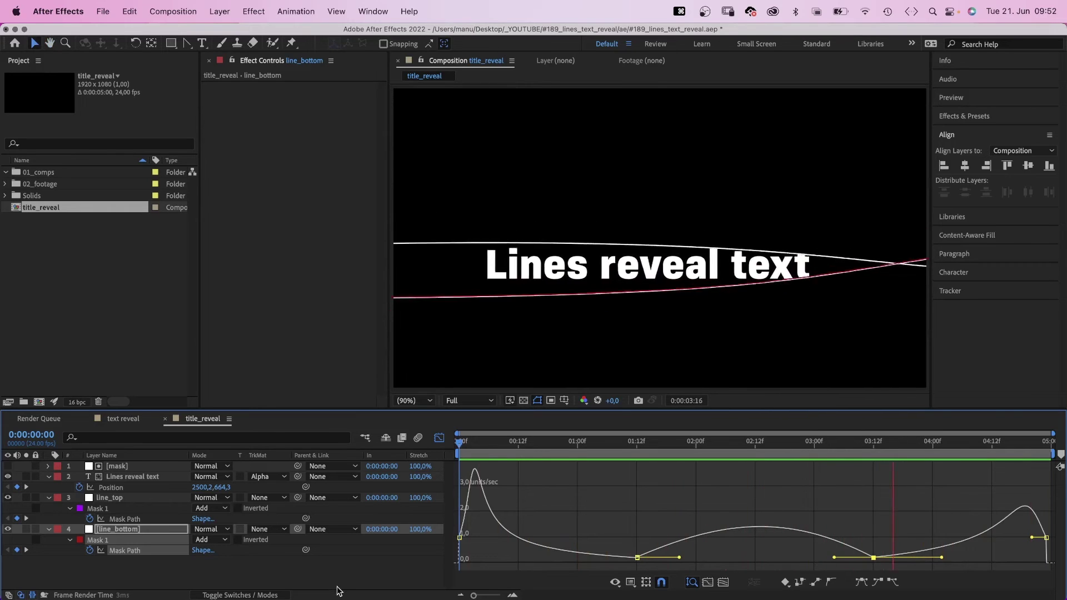
{"action": "key", "text": "space"}
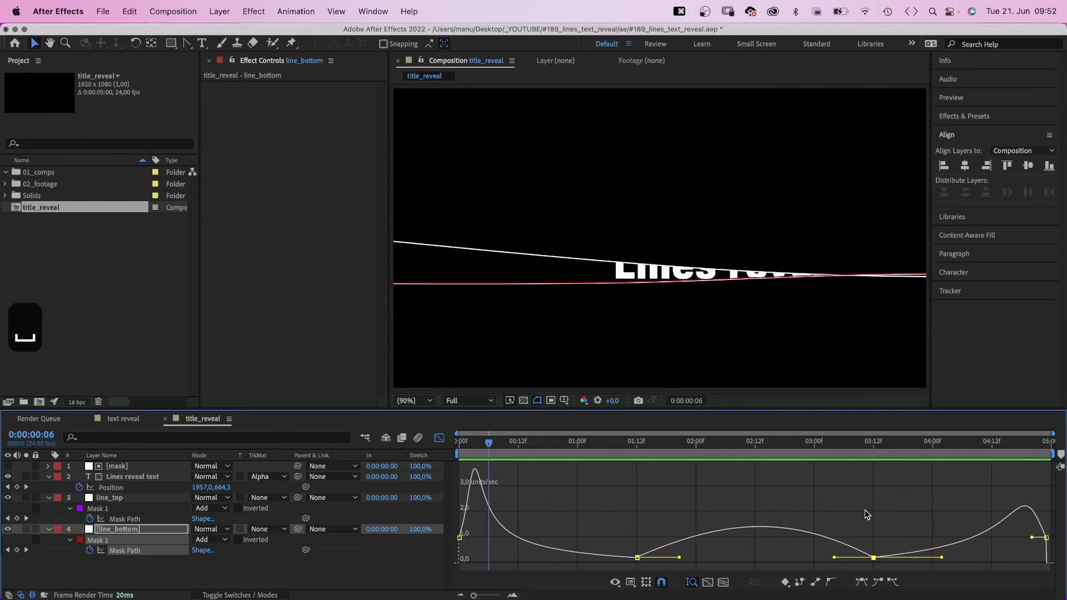
Shorten the incoming influence of the last Mask Path keyframe on line_bottom and line_top for a steeper final acceleration
{"action": "left_click", "coordinate": [1046, 538]}
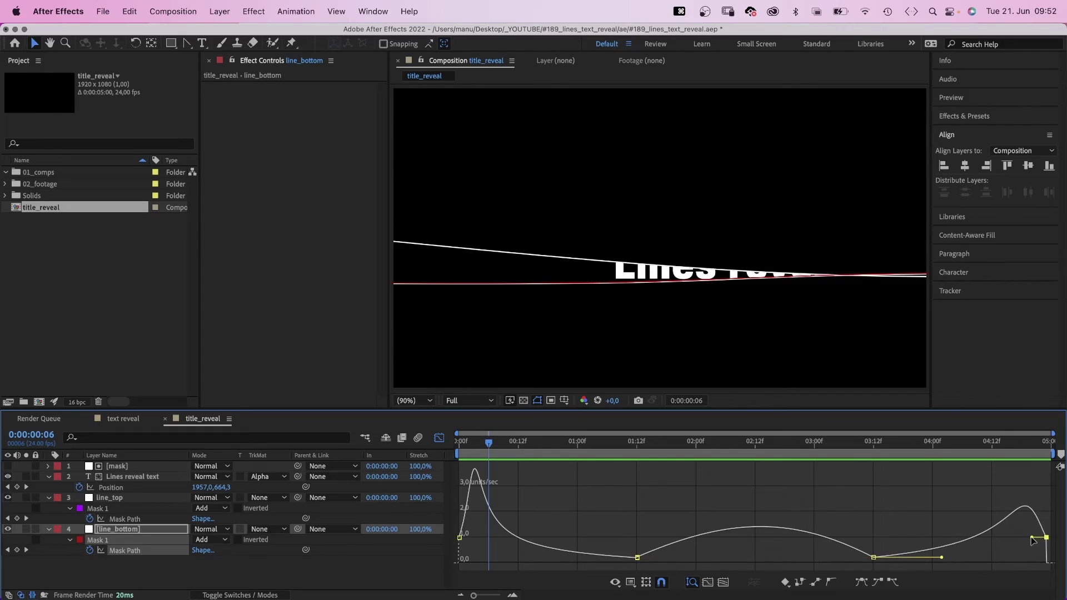
{"action": "left_click_drag", "start_coordinate": [1032, 538], "coordinate": [1037, 538]}
{"action": "left_click", "coordinate": [126, 519]}
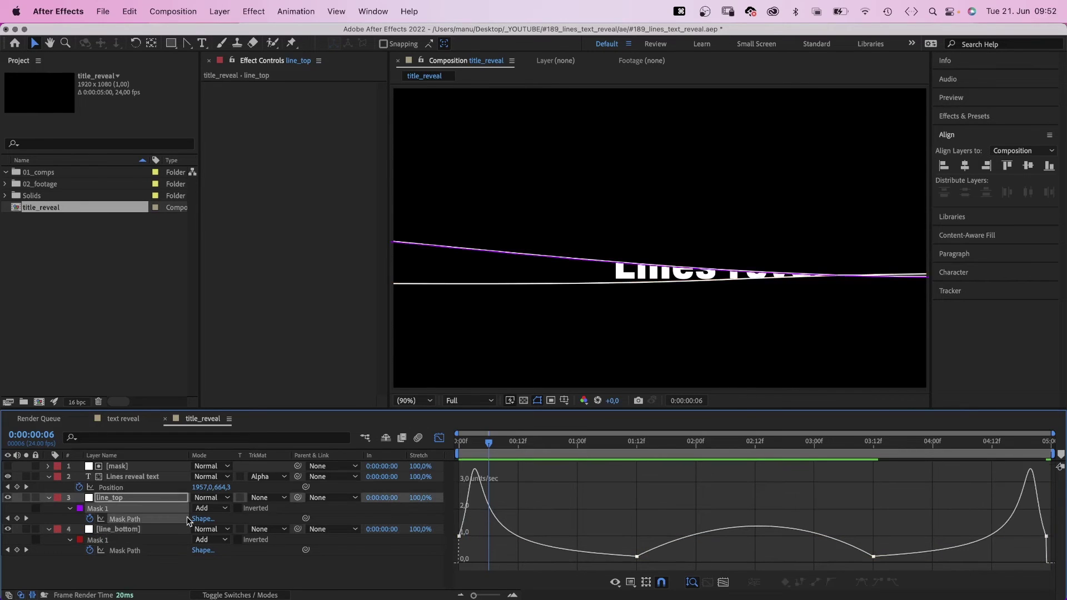
{"action": "left_click_drag", "start_coordinate": [1032, 538], "coordinate": [1043, 538]}
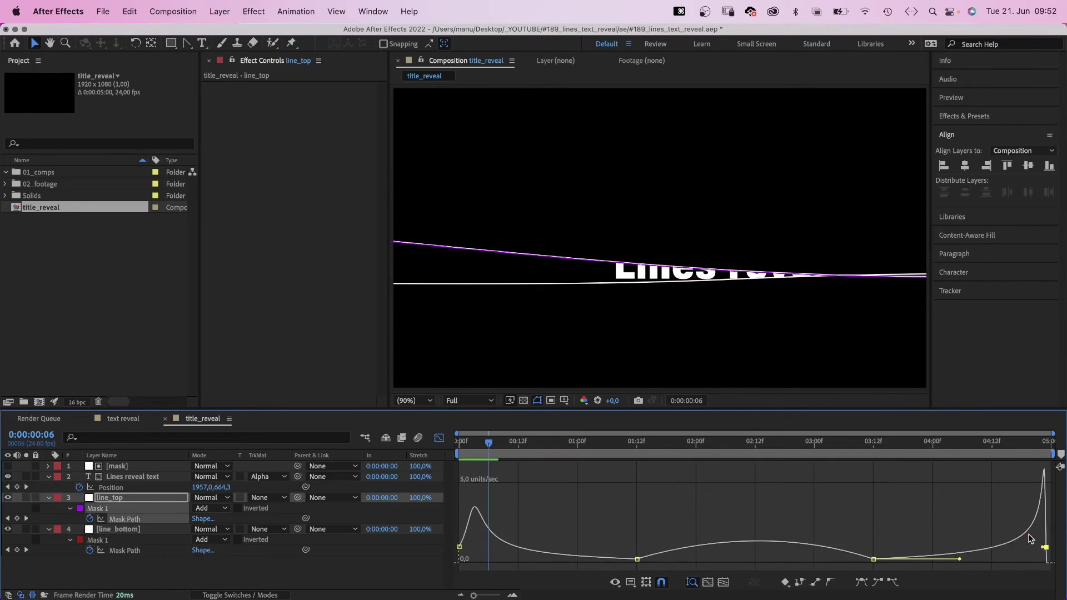
Shorten the outgoing influence of line_bottom's first Mask Path keyframe for a faster start, and preview the animation
{"action": "left_click", "coordinate": [124, 551]}
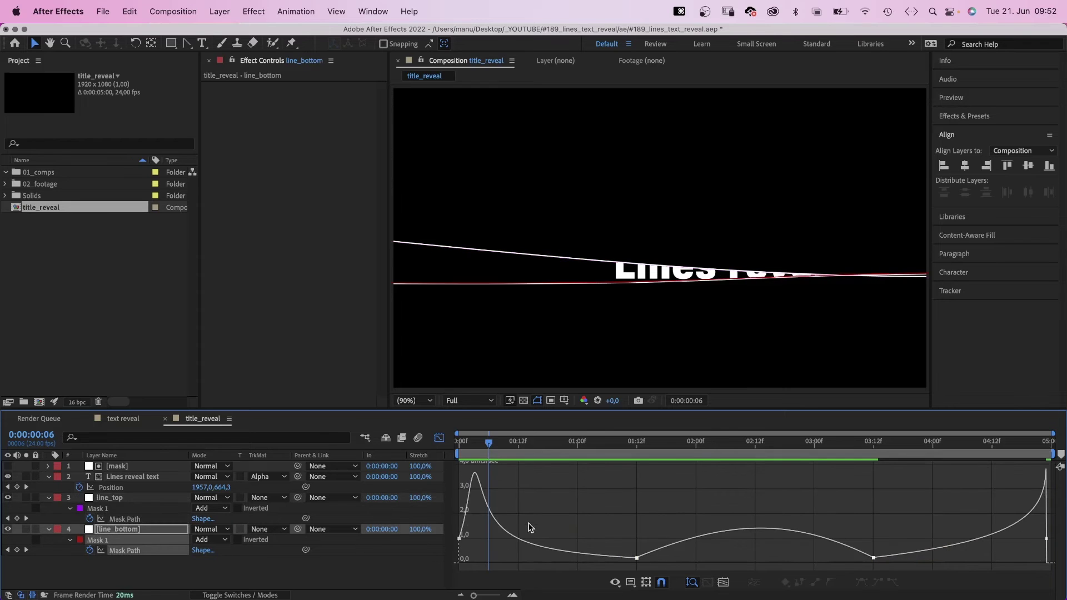
{"action": "left_click_drag", "start_coordinate": [522, 511], "coordinate": [463, 539]}
{"action": "left_click_drag", "start_coordinate": [481, 443], "coordinate": [436, 459]}
{"action": "key", "text": "space"}
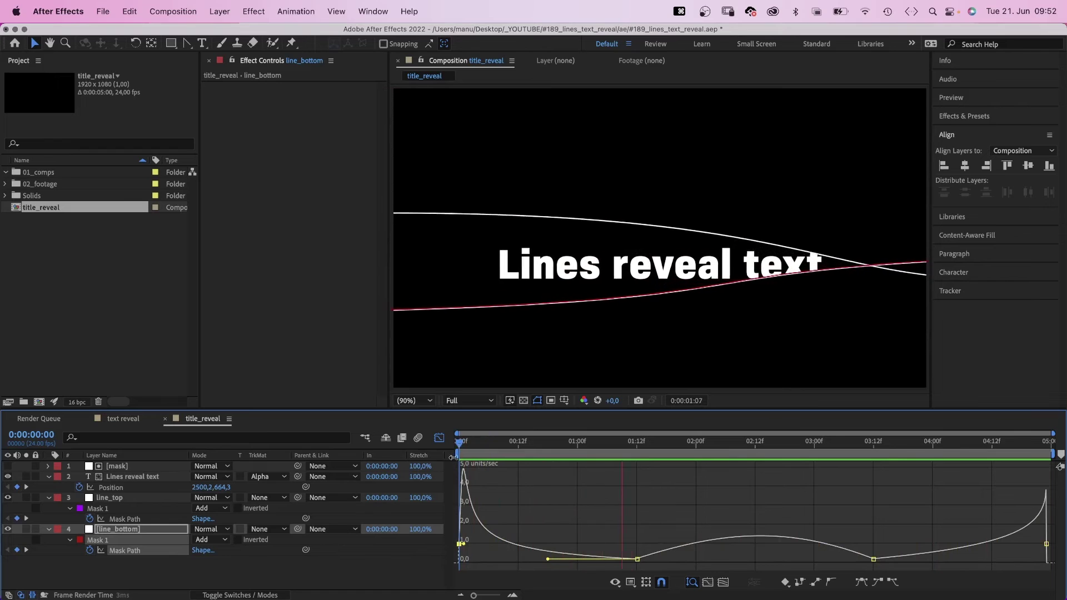
{"action": "key", "text": "space"}
Move the last Position and Mask Path keyframes of the text and both lines to 0:00:04:12, and preview the timing
{"action": "left_click", "coordinate": [438, 440]}
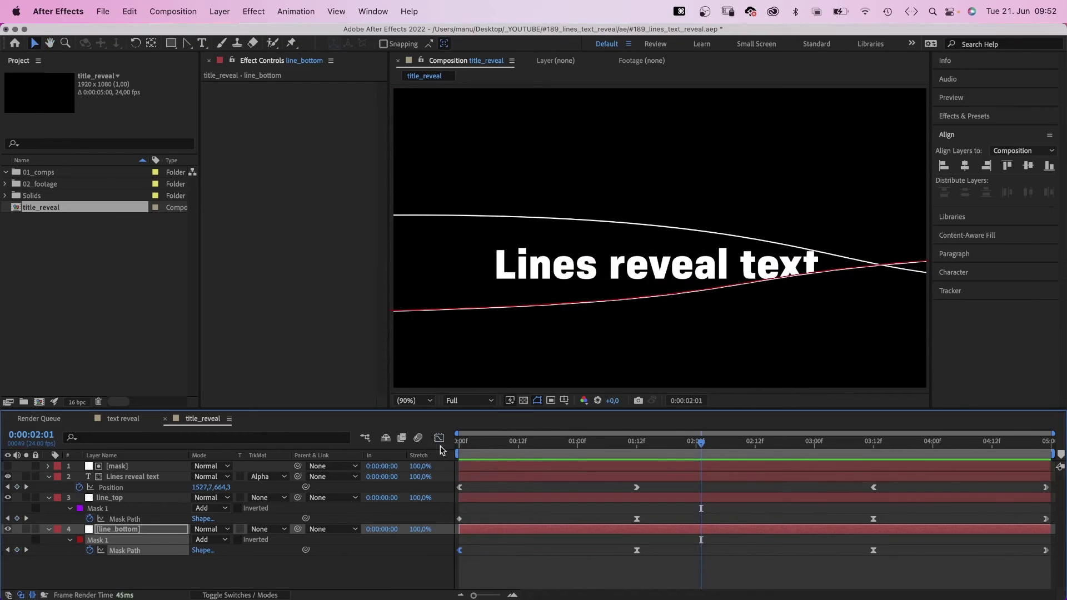
{"action": "left_click_drag", "start_coordinate": [1025, 482], "coordinate": [993, 557]}
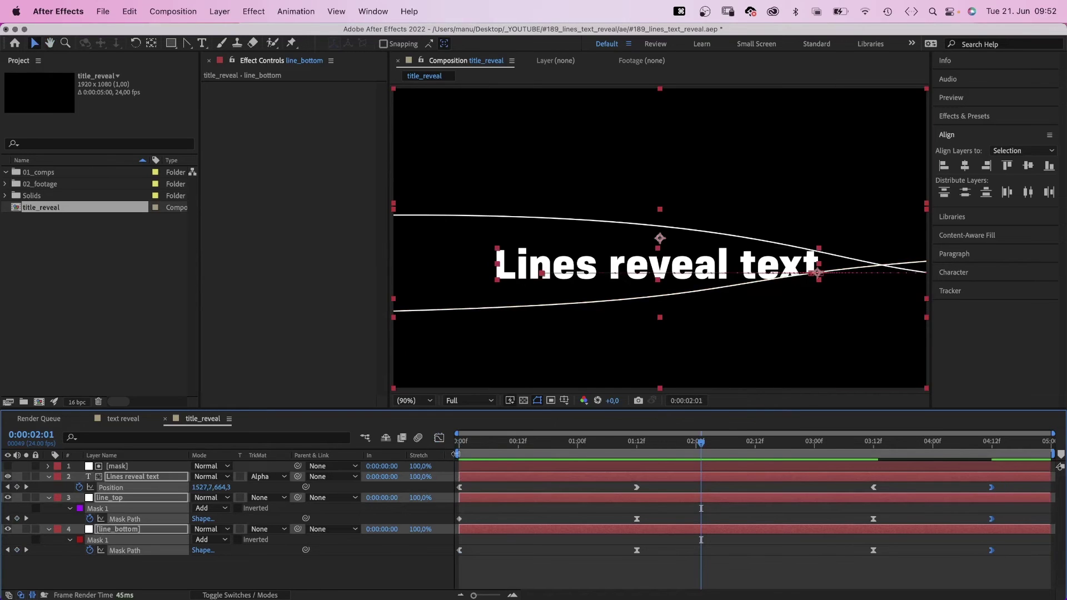
{"action": "left_click", "coordinate": [458, 446]}
{"action": "key", "text": "space"}
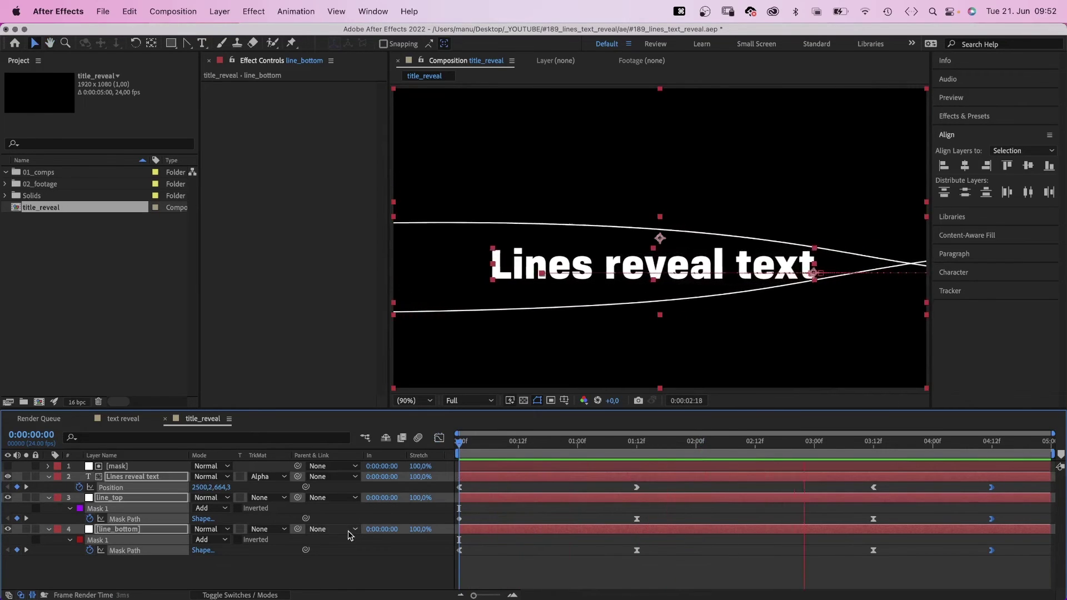
{"action": "left_click", "coordinate": [356, 573]}
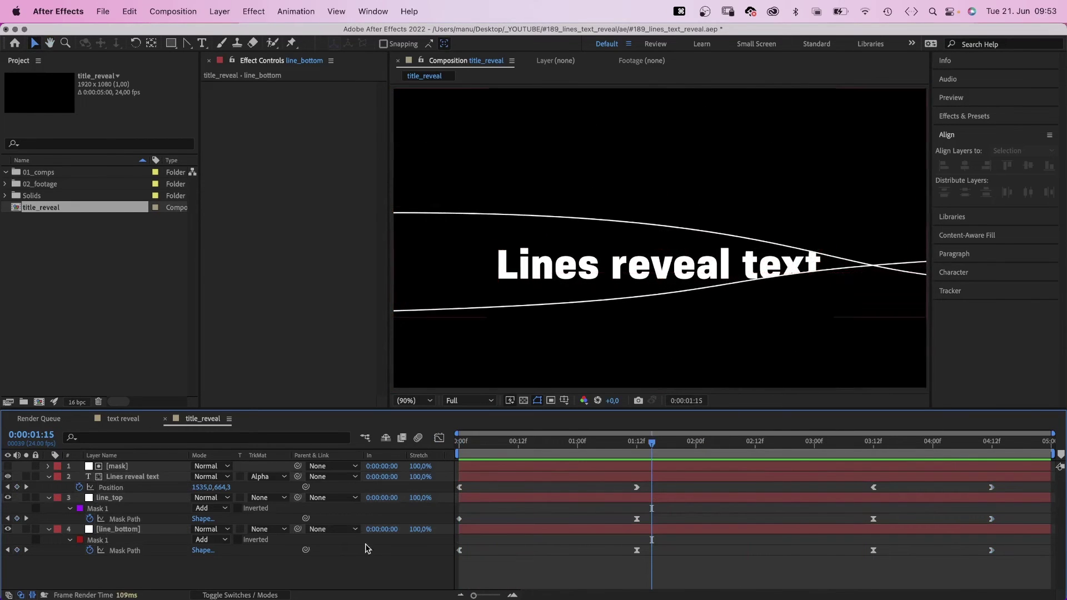
{"action": "key", "text": "Home"}
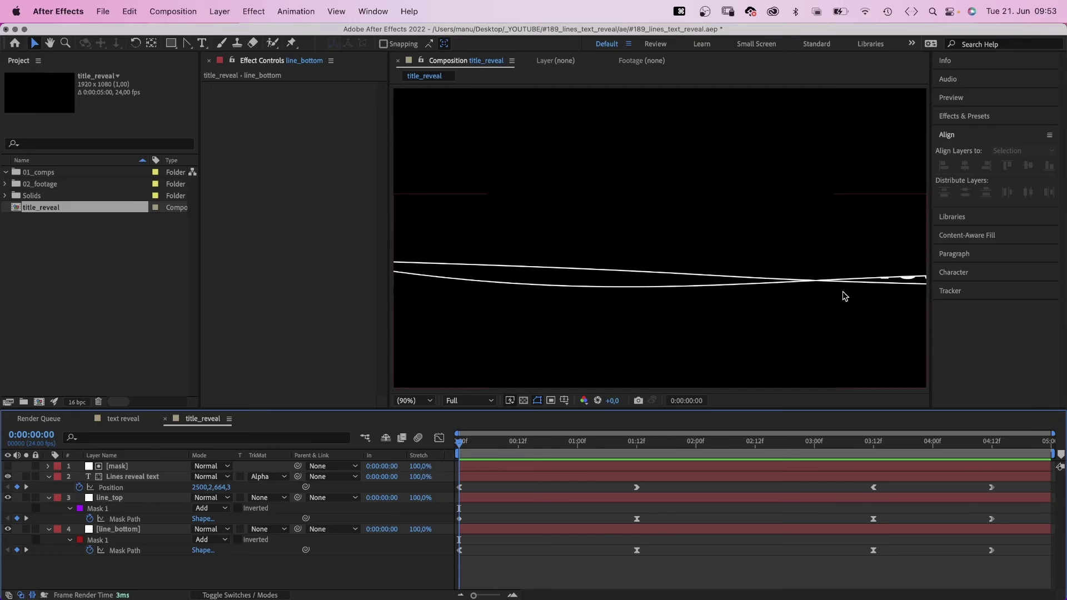
Add a full-frame rectangular mask to line_top and set its mode to Intersect
{"action": "left_click", "coordinate": [122, 520]}
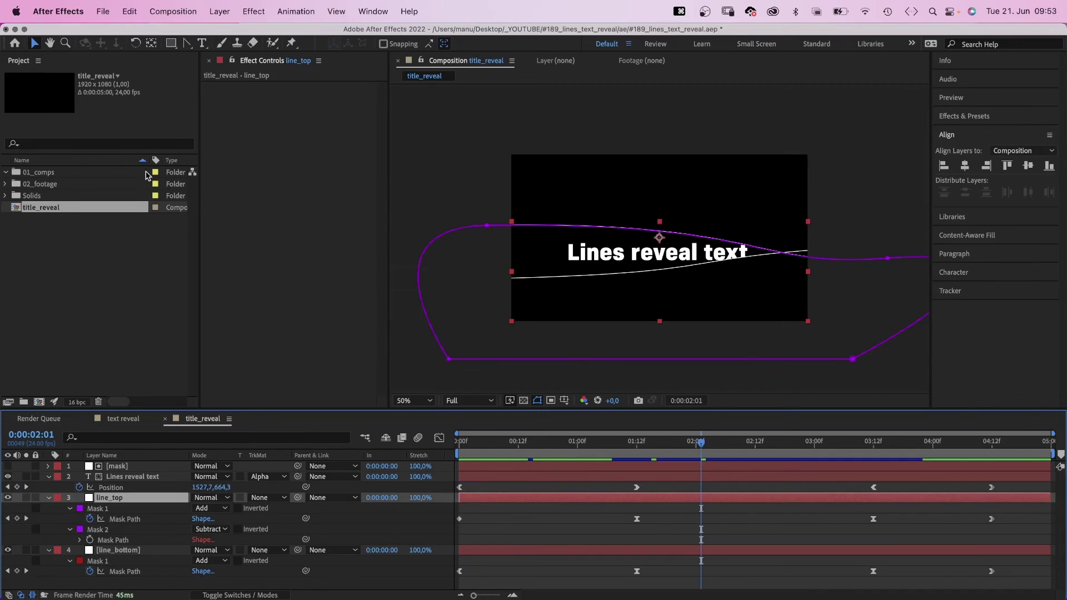
{"action": "double_click", "coordinate": [171, 44]}
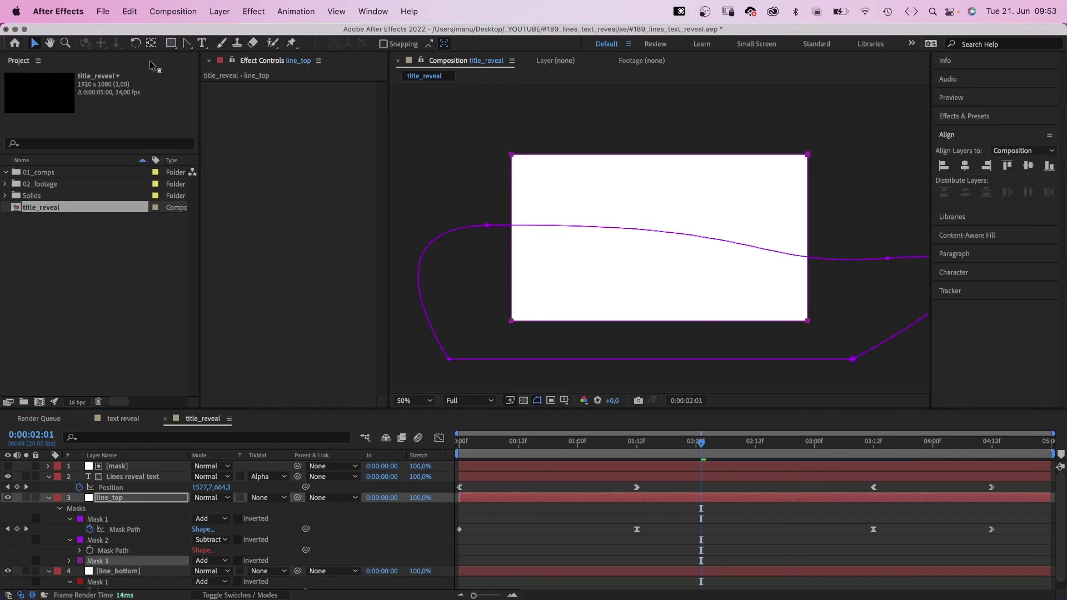
{"action": "left_click", "coordinate": [214, 563]}
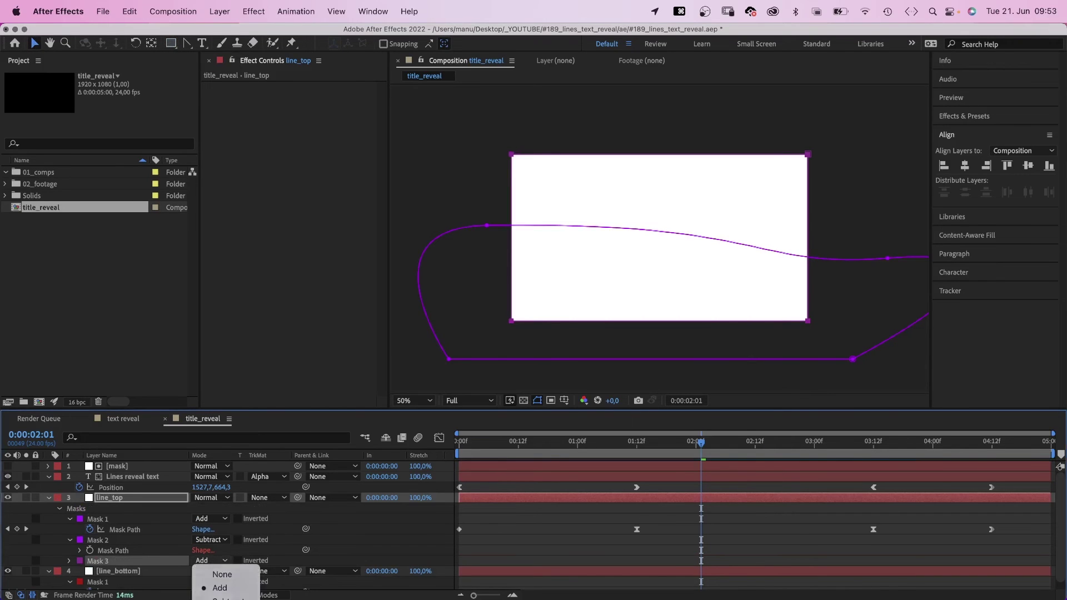
{"action": "left_click", "coordinate": [227, 596]}
{"action": "key", "text": "v"}
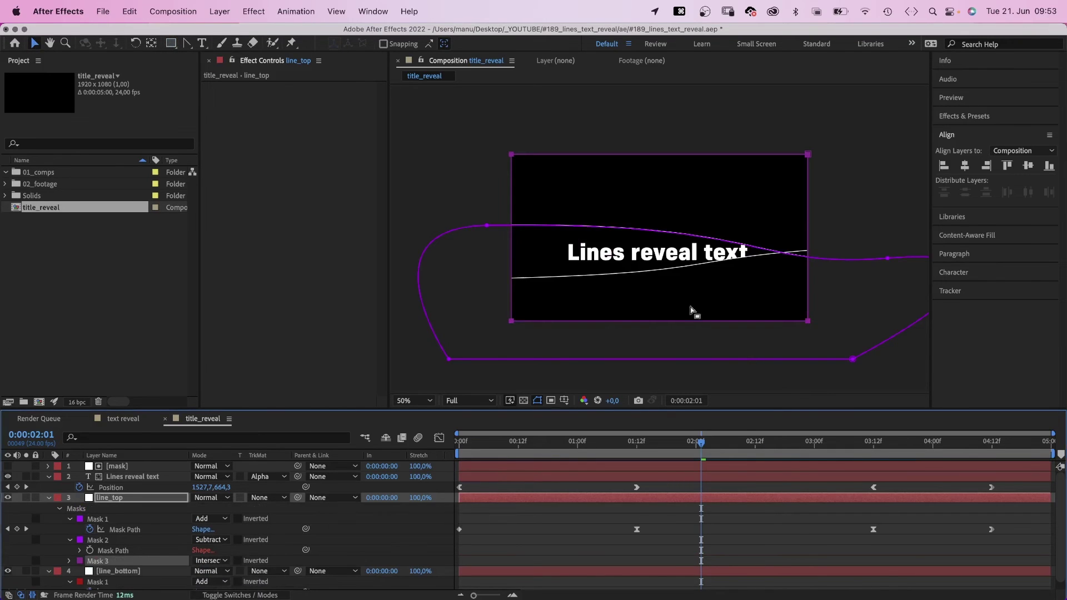
Narrow line_top's Mask 3 by collapsing its right side onto the frame's left edge, checking the line without mask outlines
{"action": "left_click_drag", "start_coordinate": [853, 134], "coordinate": [699, 188]}
{"action": "left_click", "coordinate": [538, 402]}
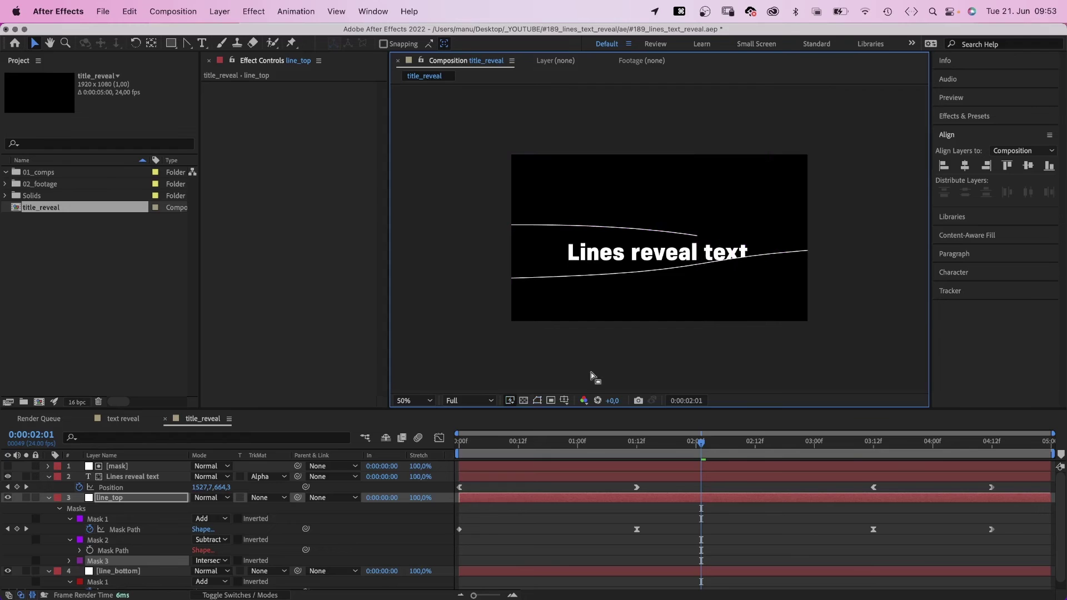
{"action": "left_click", "coordinate": [538, 401]}
{"action": "left_click_drag", "start_coordinate": [697, 155], "coordinate": [508, 156]}
{"action": "left_click", "coordinate": [537, 402]}
{"action": "left_click", "coordinate": [537, 401]}
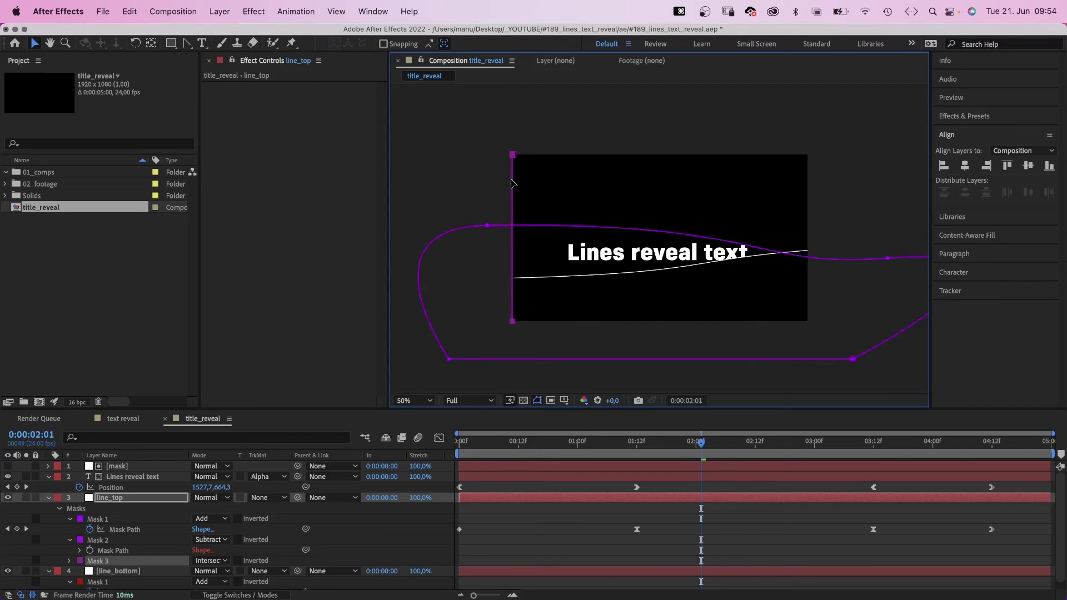
{"action": "left_click", "coordinate": [538, 402]}
Set a starting Mask Path keyframe for line_top's Mask 3 at 0:00:00:00
{"action": "left_click", "coordinate": [69, 562]}
{"action": "scroll", "coordinate": [76, 568], "scroll_direction": "down", "scroll_amount": 1}
{"action": "left_click", "coordinate": [456, 446]}
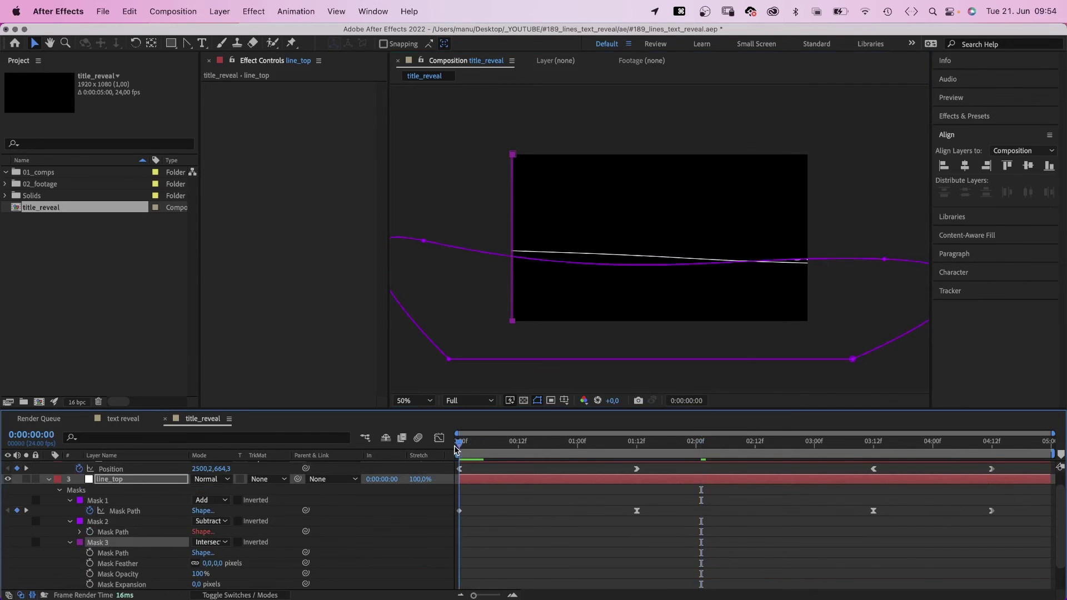
{"action": "left_click", "coordinate": [90, 554]}
{"action": "key", "text": "period"}
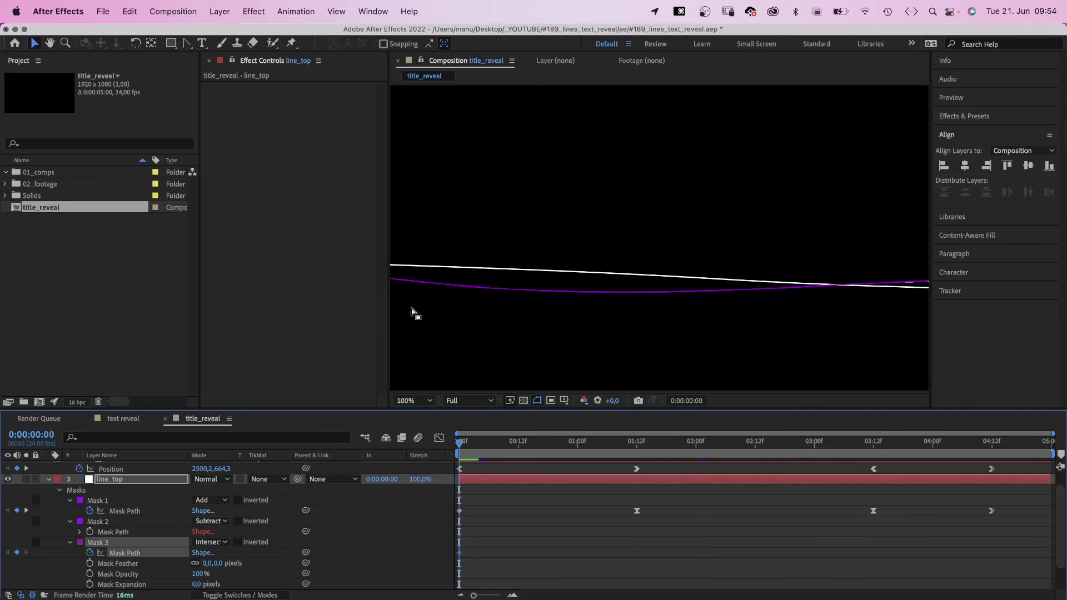
At 0:00:00:08, stretch line_top's Mask 3 from the frame's left edge to its right edge, adding a second Mask Path keyframe
{"action": "key", "text": "space"}
{"action": "left_click_drag", "start_coordinate": [434, 311], "coordinate": [637, 320]}
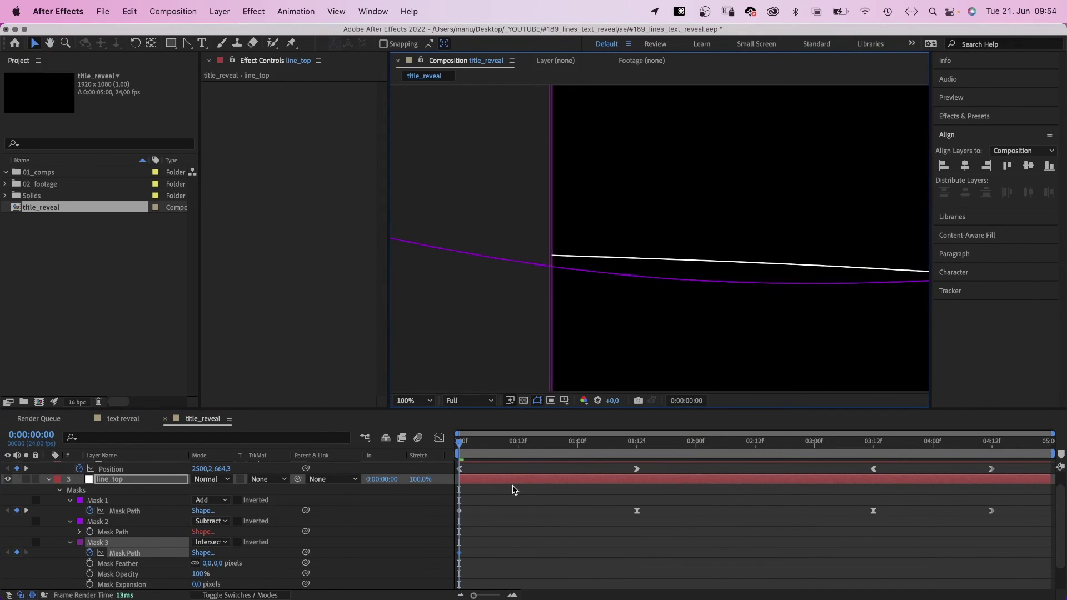
{"action": "left_click", "coordinate": [411, 401]}
{"action": "left_click", "coordinate": [428, 425]}
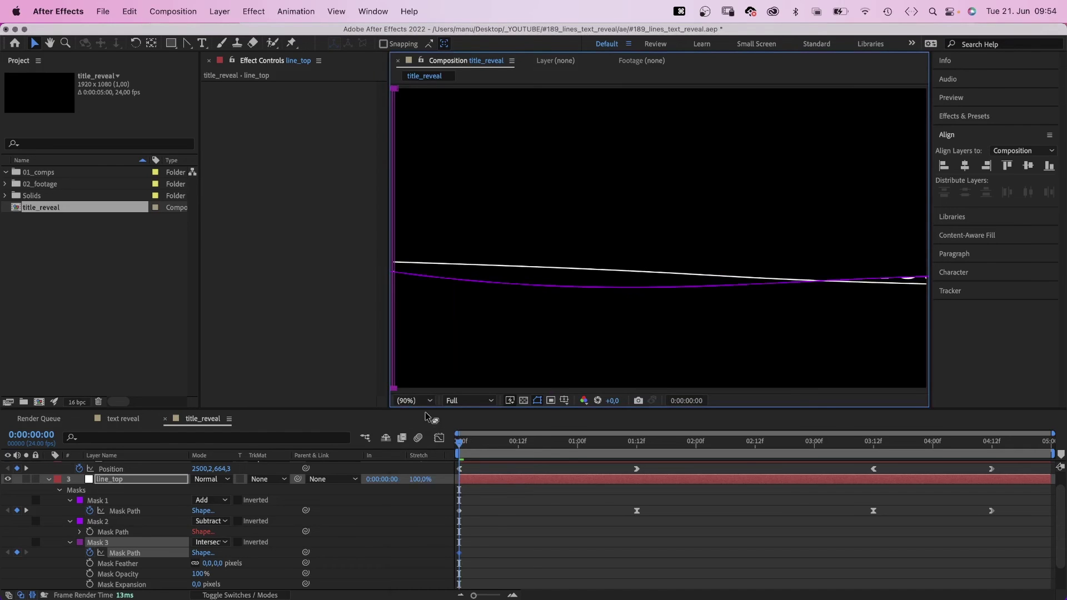
{"action": "mouse_move", "coordinate": [487, 446]}
{"action": "left_mouse_down"}
{"action": "mouse_move", "coordinate": [575, 445]}
{"action": "mouse_move", "coordinate": [500, 458]}
{"action": "left_mouse_up"}
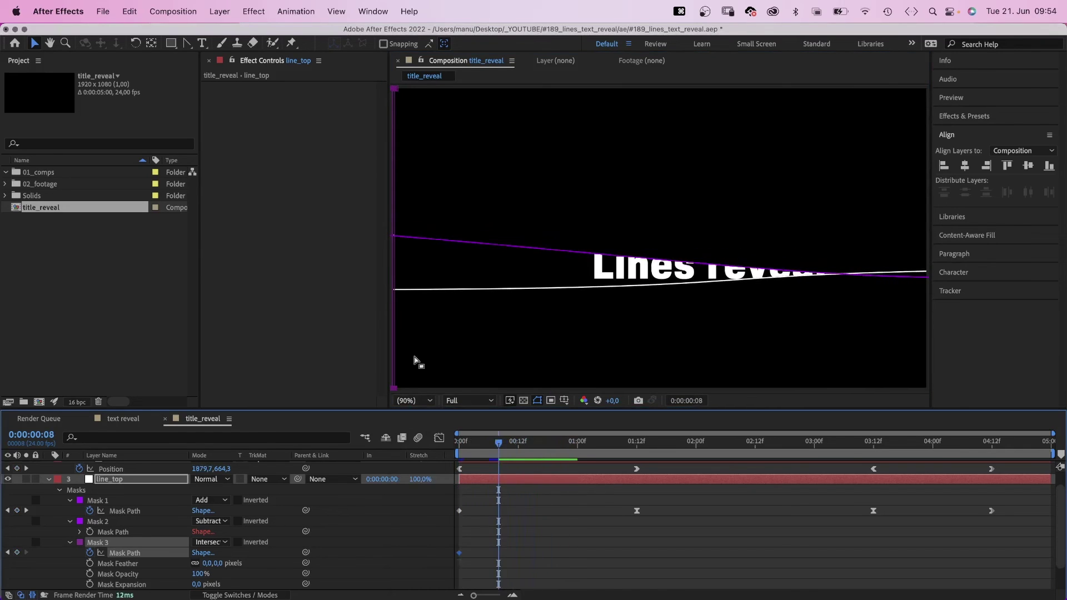
{"action": "left_click_drag", "start_coordinate": [397, 289], "coordinate": [393, 288]}
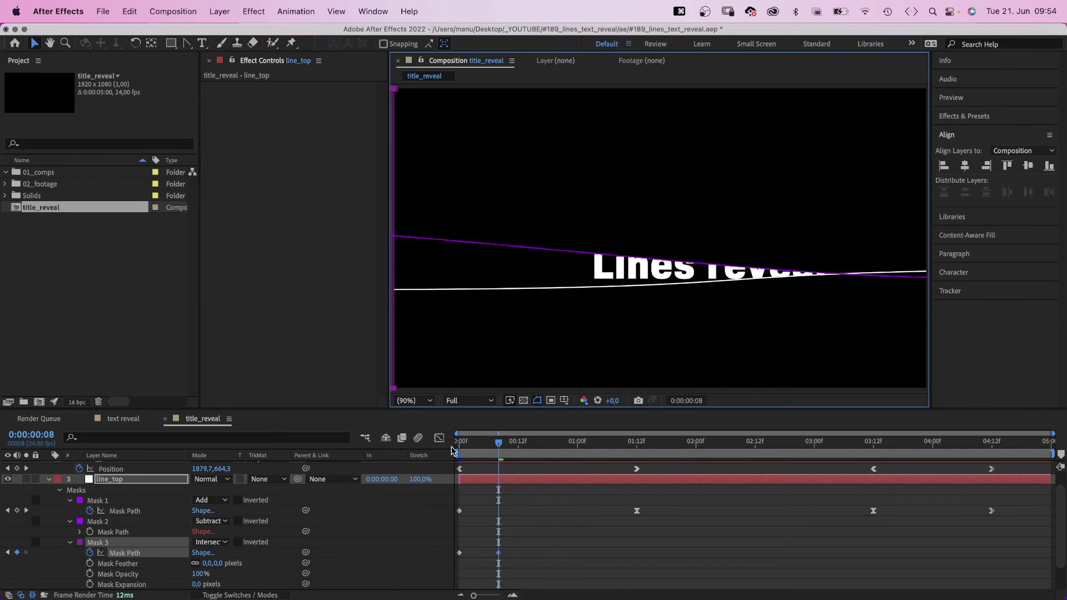
{"action": "left_click", "coordinate": [414, 400]}
{"action": "left_click", "coordinate": [418, 523]}
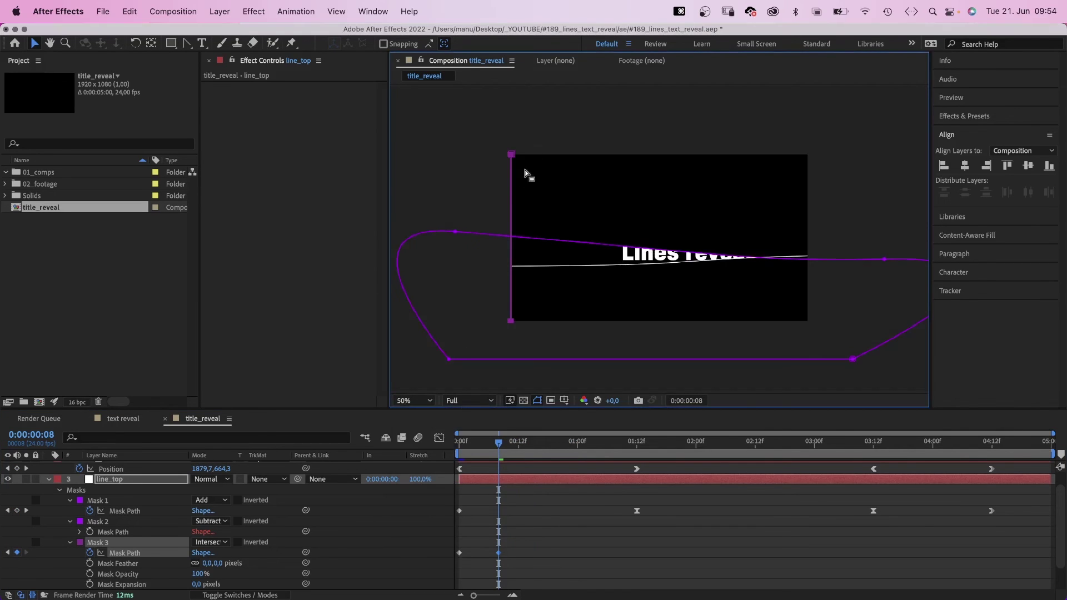
{"action": "left_click", "coordinate": [538, 135]}
{"action": "left_click_drag", "start_coordinate": [511, 179], "coordinate": [808, 201]}
Move line_top's second Mask 3 Mask Path keyframe earlier, to about 0:00:00:05
{"action": "left_click_drag", "start_coordinate": [524, 537], "coordinate": [494, 571]}
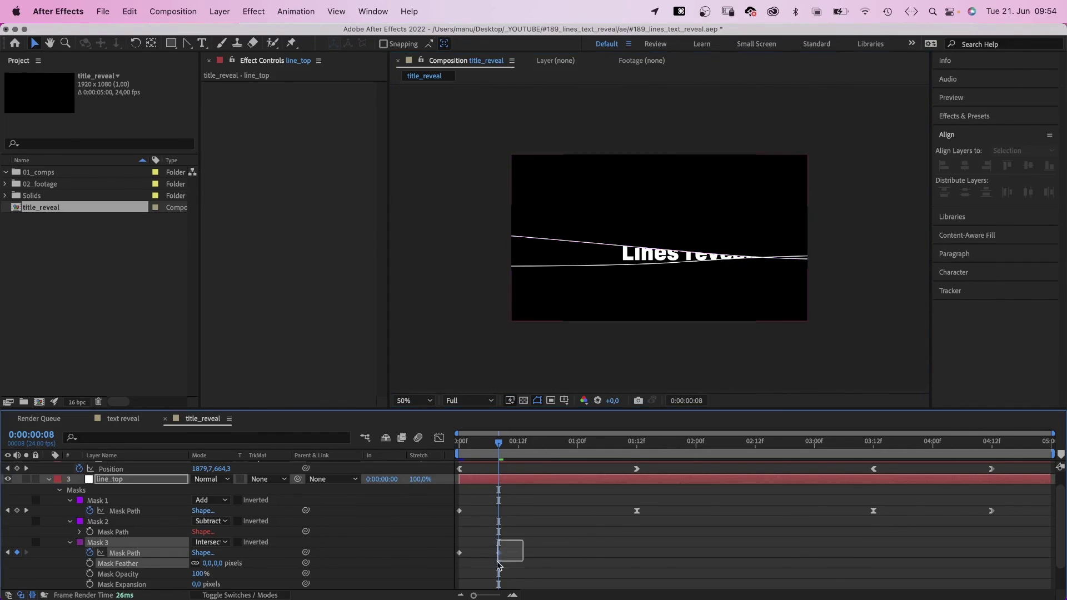
{"action": "left_click", "coordinate": [478, 442]}
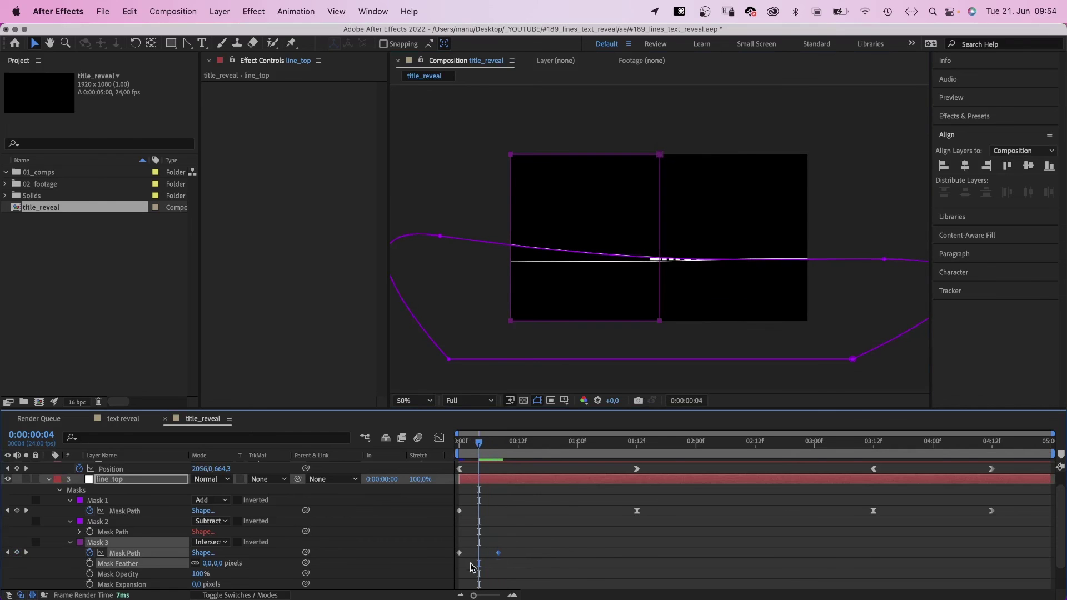
{"action": "left_click_drag", "start_coordinate": [502, 554], "coordinate": [485, 555]}
Ease line_top's second Mask 3 keyframe down to zero incoming speed in the speed graph, and preview the line wiping on
{"action": "left_click", "coordinate": [440, 438]}
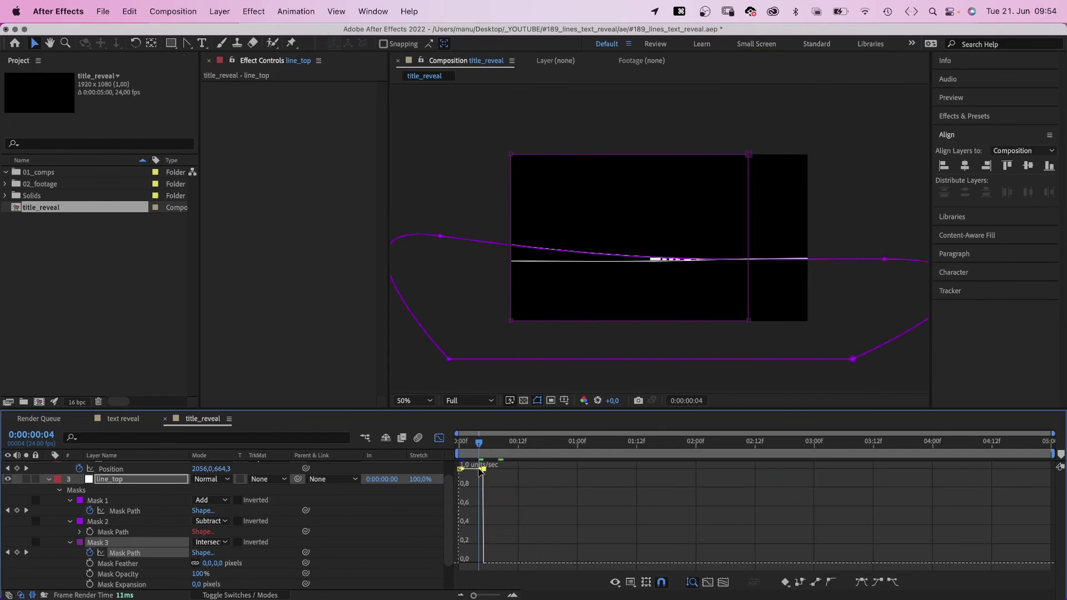
{"action": "left_click_drag", "start_coordinate": [481, 469], "coordinate": [376, 563]}
{"action": "key", "text": "space"}
{"action": "left_click", "coordinate": [372, 551]}
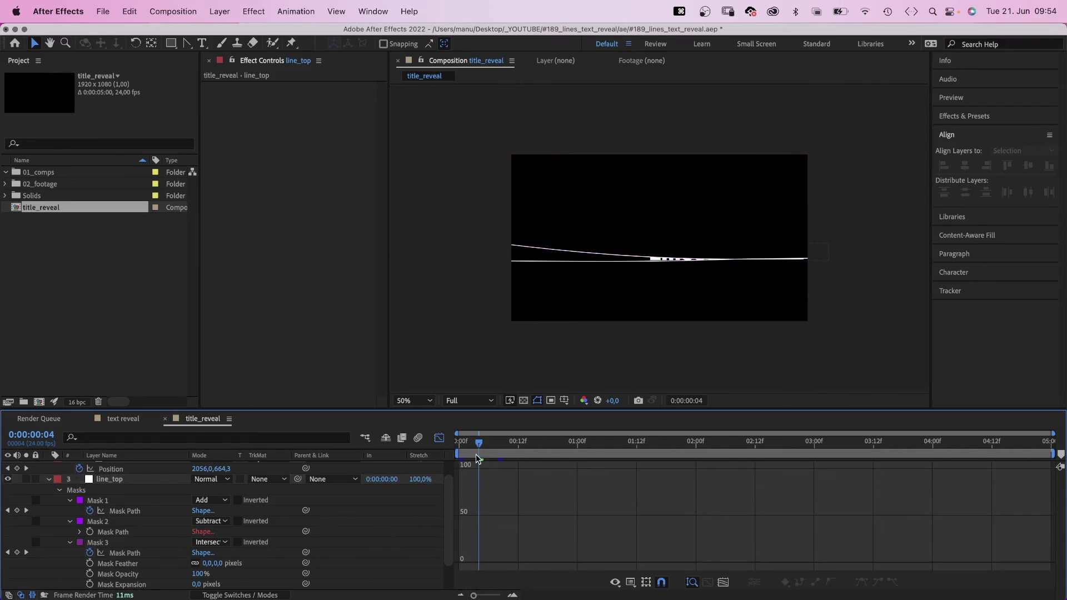
{"action": "left_click", "coordinate": [439, 438]}
{"action": "key", "text": "Home"}
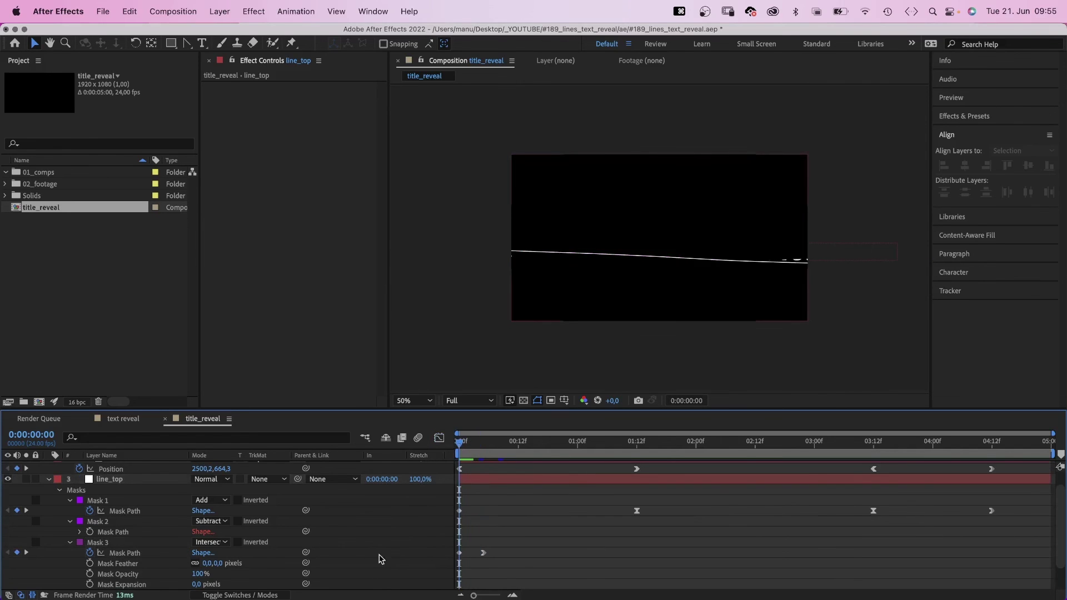
{"action": "key", "text": "space"}
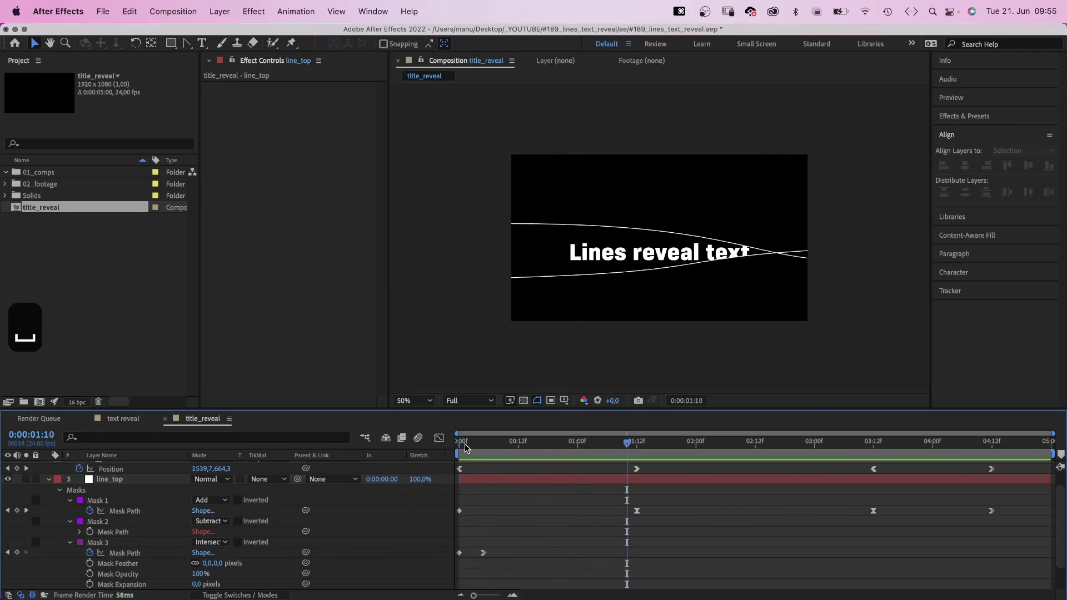
Trim the start of the Lines reveal text layer by a few frames to hide the stray text at the beginning
{"action": "left_click_drag", "start_coordinate": [466, 443], "coordinate": [484, 444]}
{"action": "left_click_drag", "start_coordinate": [1059, 498], "coordinate": [1059, 485]}
{"action": "left_click", "coordinate": [483, 476]}
{"action": "left_click", "coordinate": [485, 467], "text": "shift"}
{"action": "mouse_move", "coordinate": [460, 467]}
{"action": "left_mouse_down"}
{"action": "mouse_move", "coordinate": [487, 470]}
{"action": "mouse_move", "coordinate": [466, 449]}
{"action": "mouse_move", "coordinate": [443, 458]}
{"action": "left_mouse_up"}
{"action": "scroll", "coordinate": [1059, 517], "scroll_direction": "down", "scroll_amount": 3}
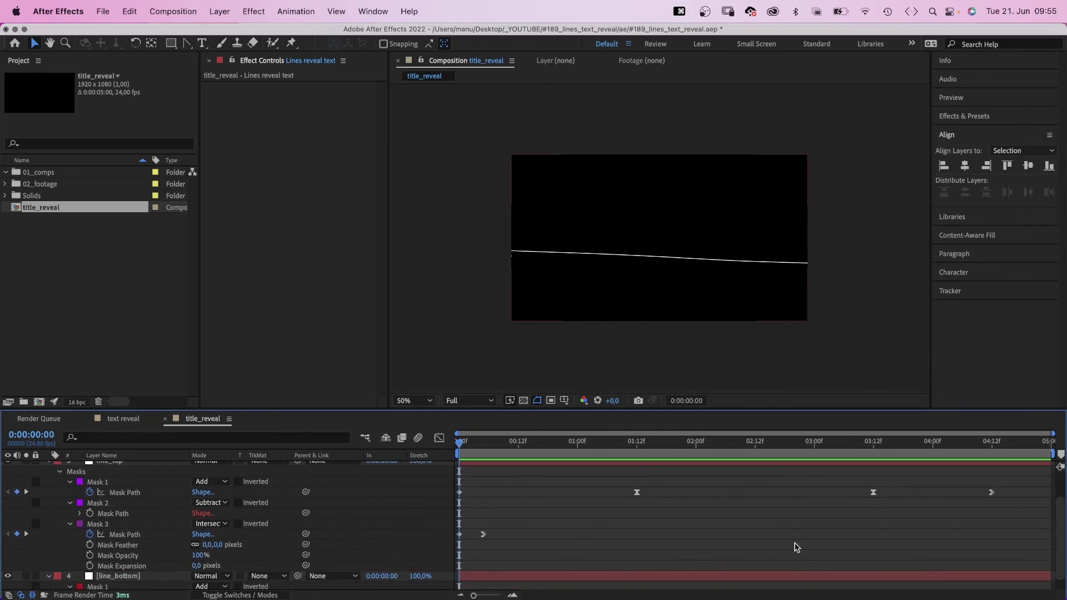
Copy line_top's animated Mask 3 and paste it onto line_bottom at 0:00:00:00
{"action": "left_click", "coordinate": [127, 535]}
{"action": "key", "text": "super+c"}
{"action": "left_click", "coordinate": [115, 578]}
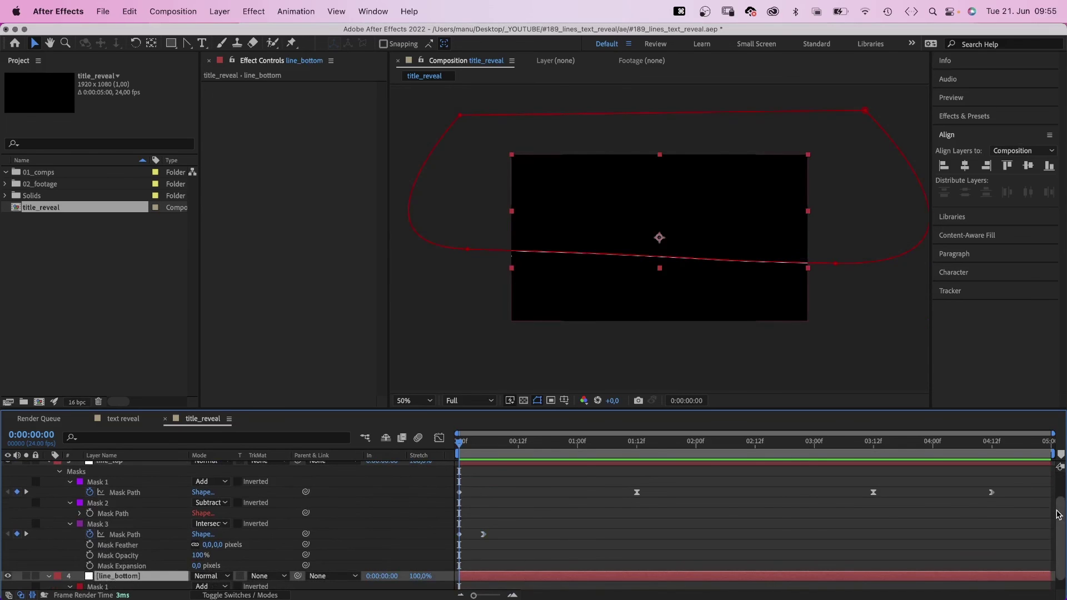
{"action": "scroll", "coordinate": [1059, 542], "scroll_direction": "down", "scroll_amount": 1}
{"action": "key", "text": "super+v"}
Set the mode of line_bottom's Mask 3 to Intersect, and preview the animation from the start
{"action": "key", "text": "Page_Down"}
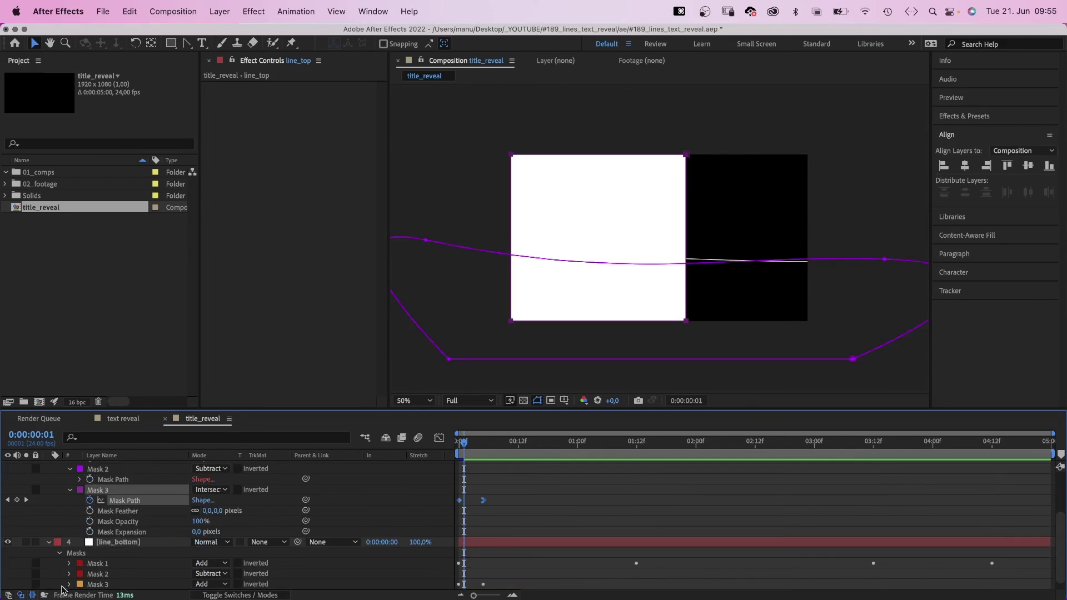
{"action": "left_click", "coordinate": [96, 585]}
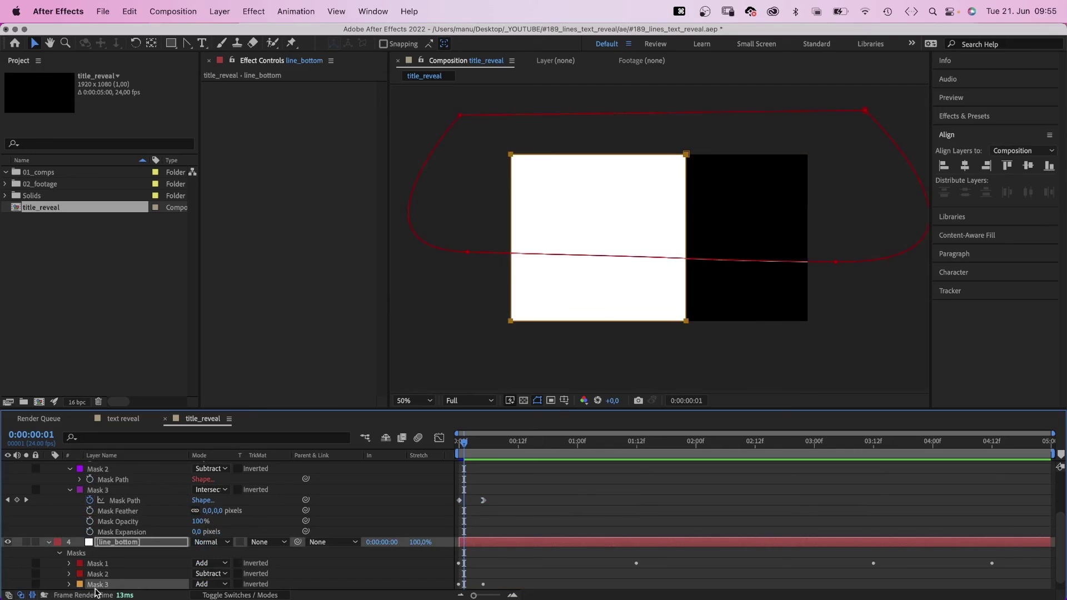
{"action": "left_click", "coordinate": [212, 584]}
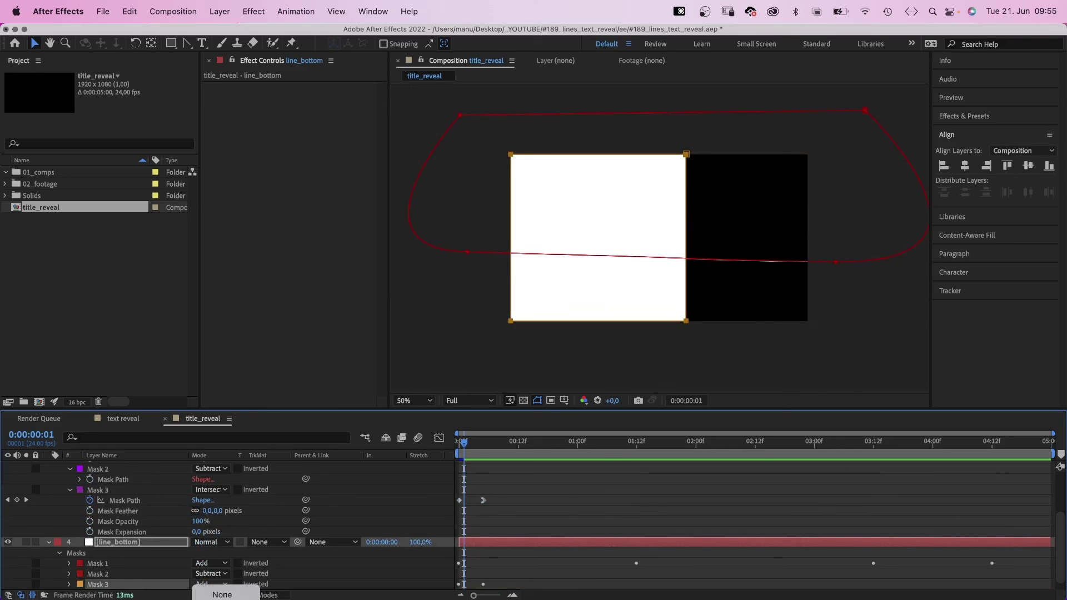
{"action": "key", "text": "i"}
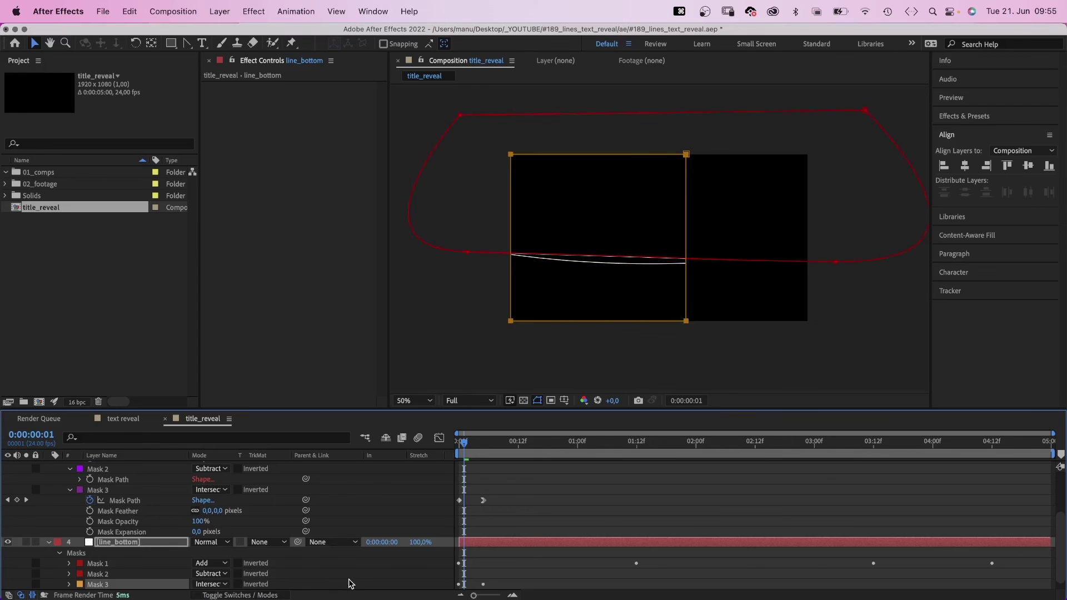
{"action": "left_click", "coordinate": [350, 584]}
{"action": "left_click_drag", "start_coordinate": [464, 446], "coordinate": [432, 462]}
{"action": "key", "text": "space"}
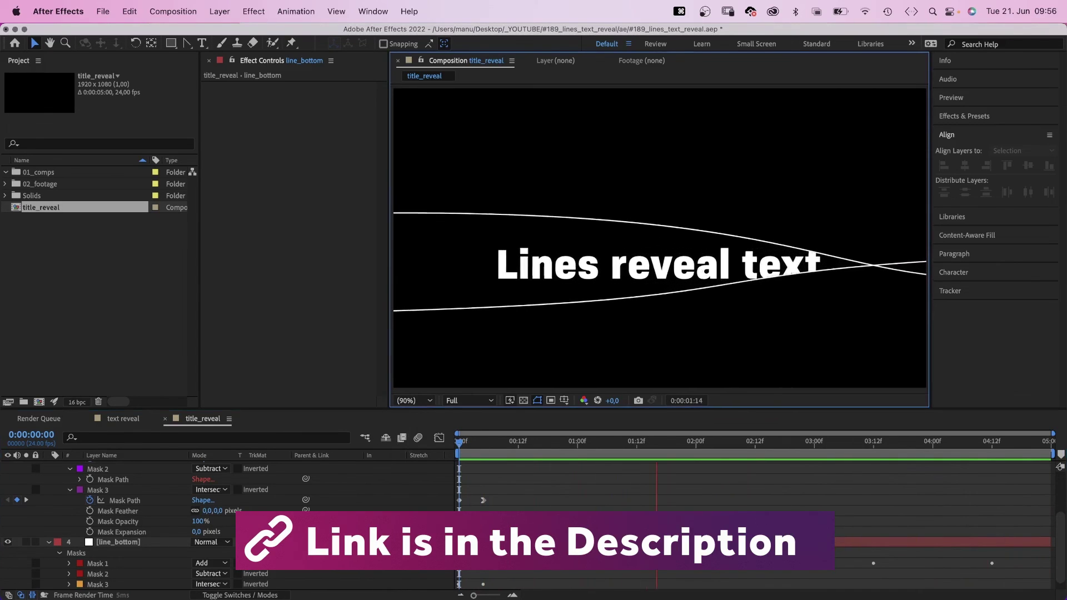